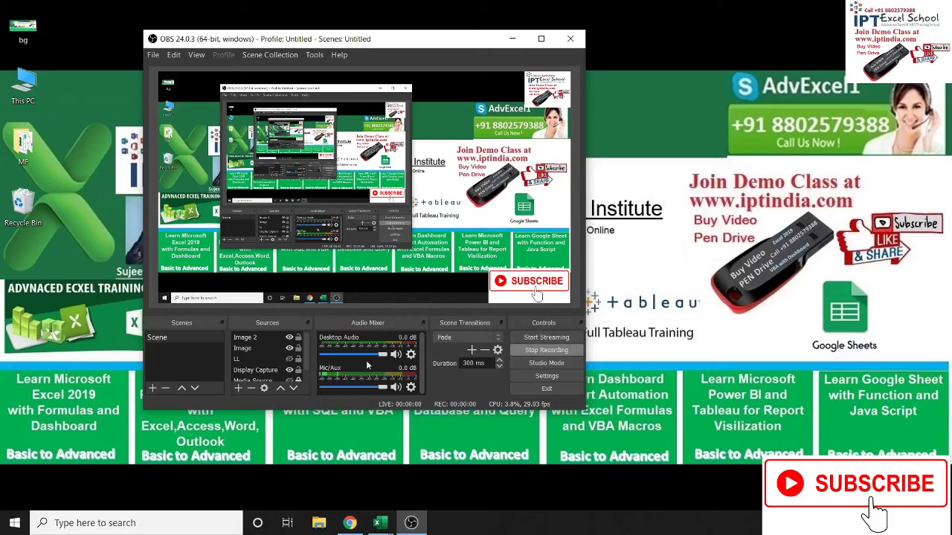
Minimize the OBS Studio window and bring up Excel from the taskbar
{"action": "left_click", "coordinate": [513, 41]}
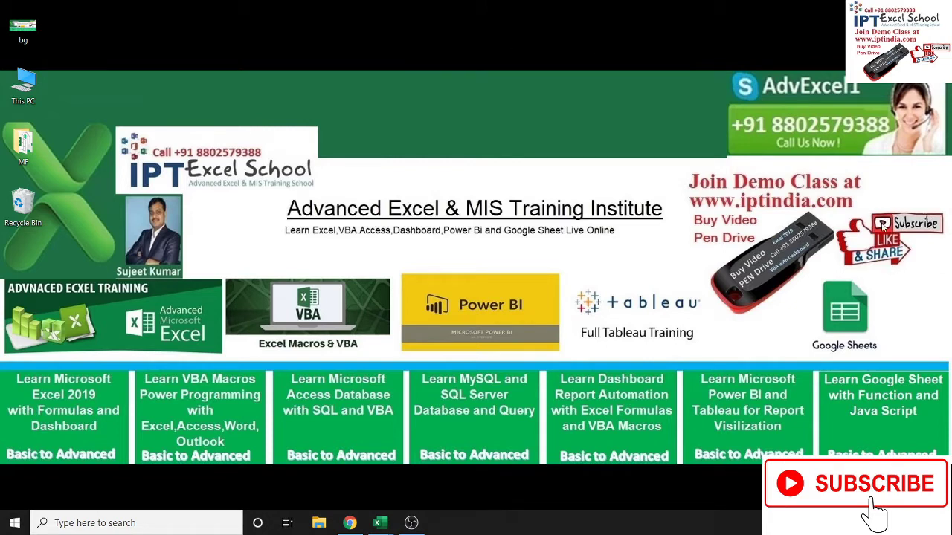
{"action": "left_click", "coordinate": [380, 523]}
Open the Event workbook and look through Sheet1, Sheet2 and Sheet3
{"action": "left_click", "coordinate": [350, 490]}
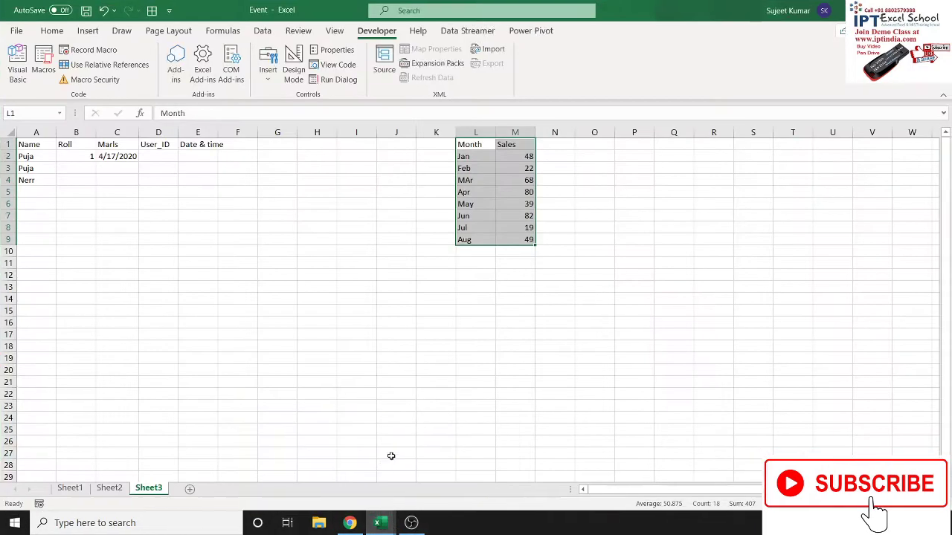
{"action": "left_click", "coordinate": [70, 488]}
{"action": "left_click", "coordinate": [109, 489]}
{"action": "left_click", "coordinate": [145, 491]}
{"action": "left_click", "coordinate": [189, 416]}
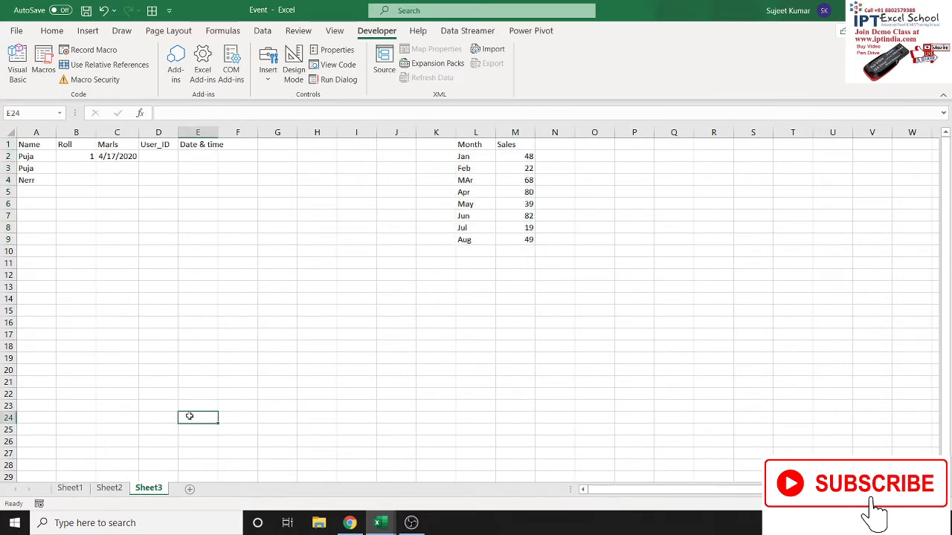
Create a new blank workbook and name its first sheet Rate
{"action": "key", "text": "ctrl+n"}
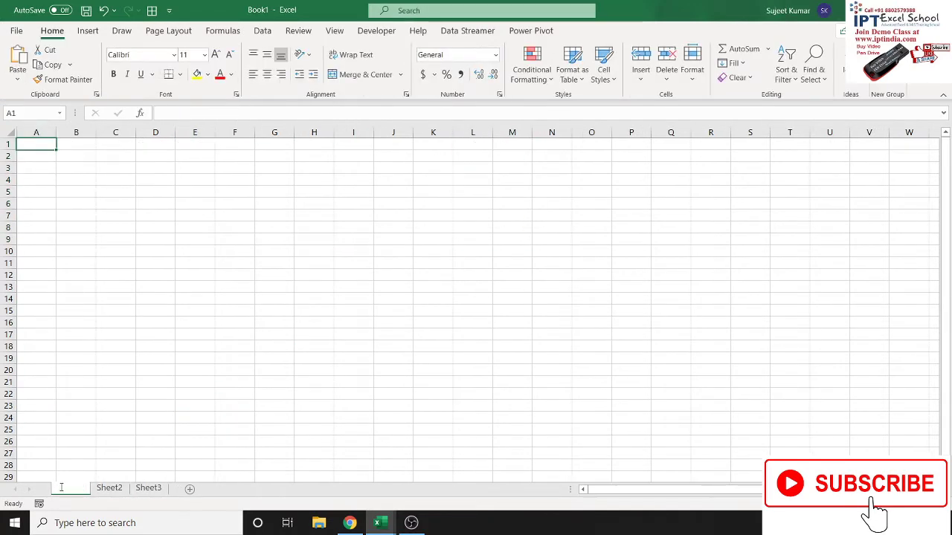
{"action": "type", "text": "Rate"}
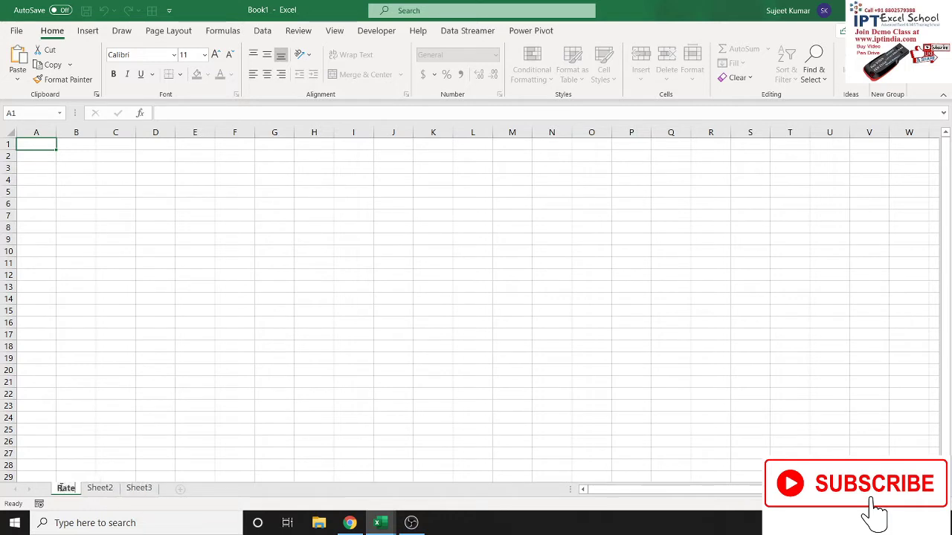
{"action": "left_click", "coordinate": [155, 429]}
Rename Sheet2 to Convert, then return to the Rate sheet
{"action": "left_click", "coordinate": [100, 488]}
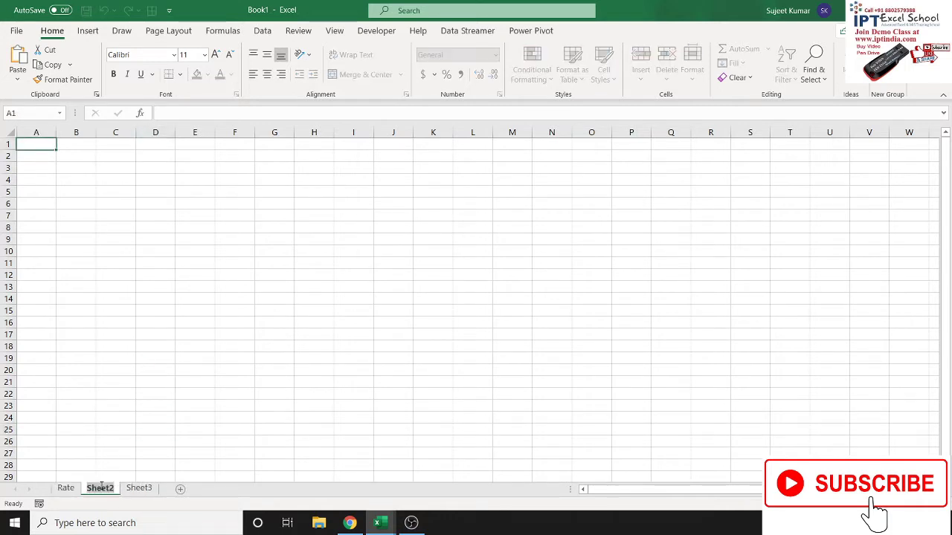
{"action": "double_click", "coordinate": [100, 488]}
{"action": "type", "text": "con"}
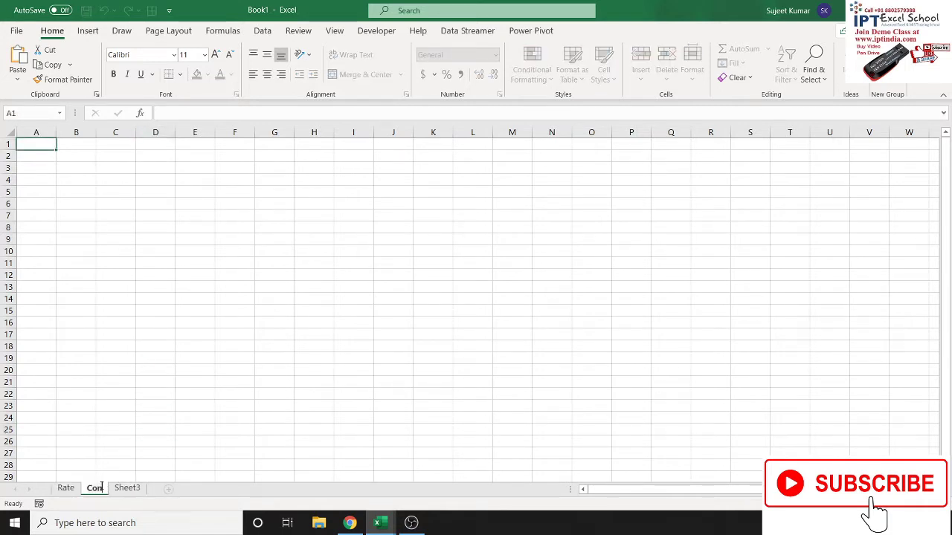
{"action": "type", "text": "vert"}
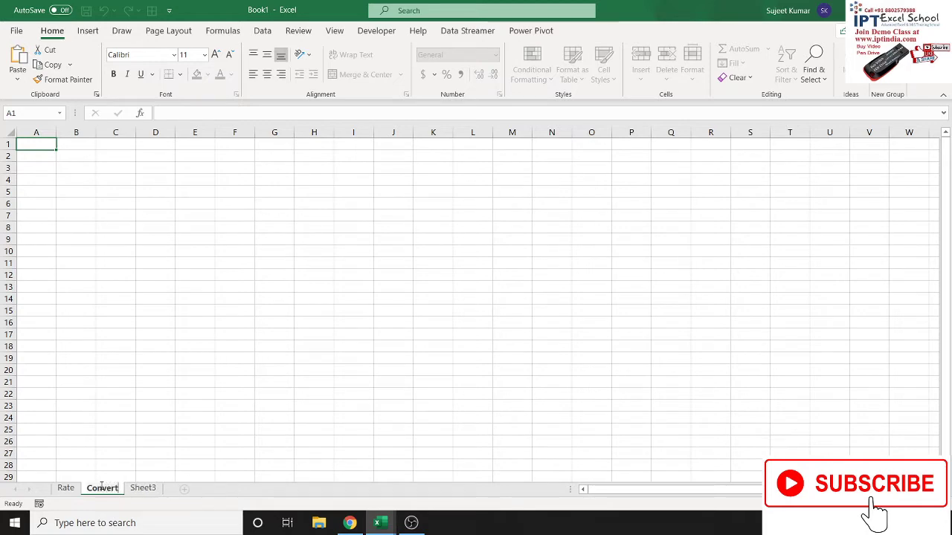
{"action": "key", "text": "Return"}
{"action": "left_click", "coordinate": [107, 372]}
{"action": "left_click", "coordinate": [68, 489]}
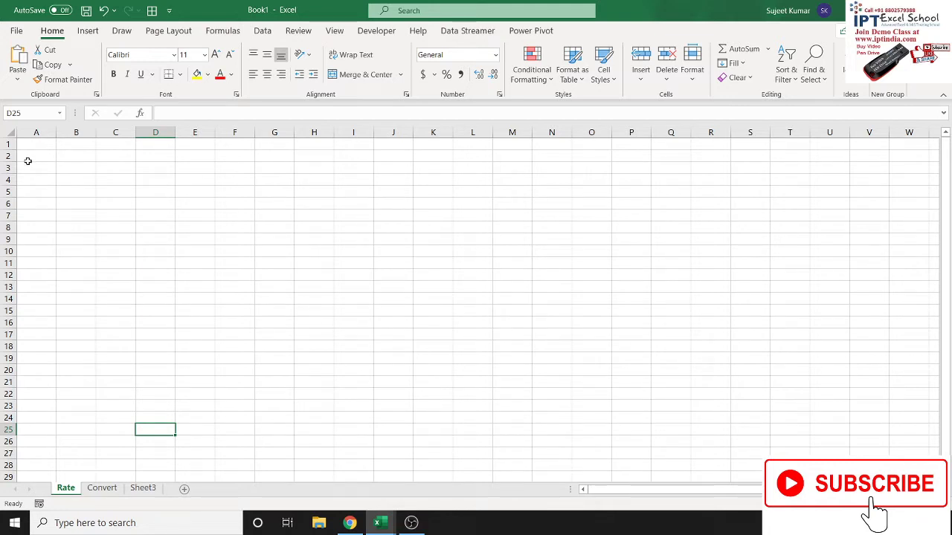
{"action": "left_click", "coordinate": [102, 488]}
{"action": "left_click", "coordinate": [67, 489]}
{"action": "left_click", "coordinate": [349, 523]}
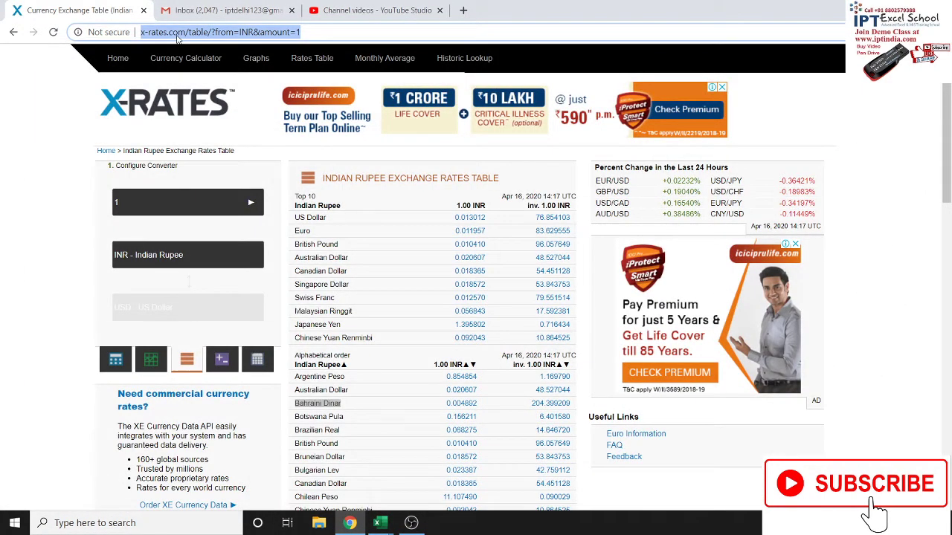
{"action": "scroll", "coordinate": [466, 322], "scroll_direction": "down", "scroll_amount": 3}
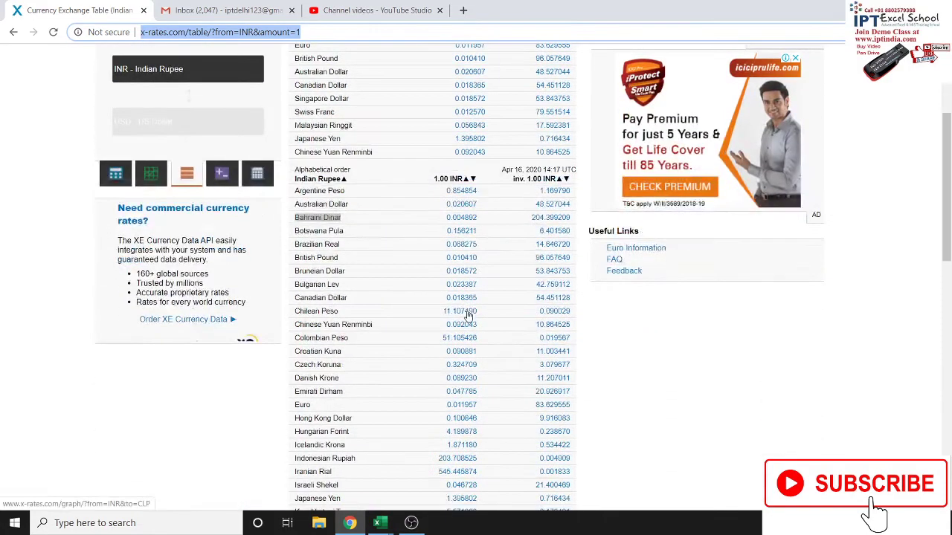
{"action": "scroll", "coordinate": [465, 322], "scroll_direction": "down", "scroll_amount": 3}
{"action": "scroll", "coordinate": [466, 322], "scroll_direction": "down", "scroll_amount": 4}
{"action": "scroll", "coordinate": [466, 322], "scroll_direction": "down", "scroll_amount": 1}
{"action": "scroll", "coordinate": [466, 322], "scroll_direction": "up", "scroll_amount": 4}
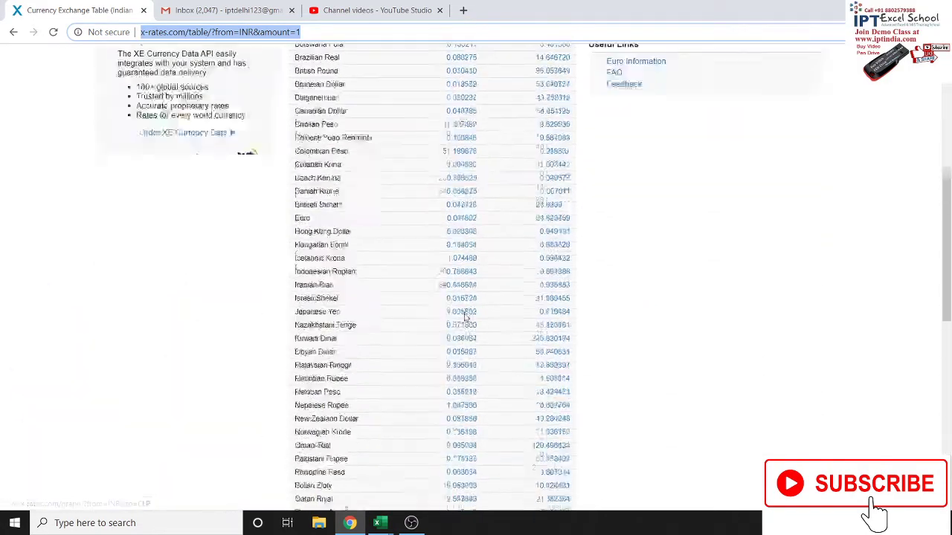
{"action": "scroll", "coordinate": [464, 316], "scroll_direction": "up", "scroll_amount": 4}
{"action": "scroll", "coordinate": [464, 316], "scroll_direction": "up", "scroll_amount": 3}
{"action": "scroll", "coordinate": [461, 309], "scroll_direction": "down", "scroll_amount": 6}
{"action": "scroll", "coordinate": [458, 305], "scroll_direction": "down", "scroll_amount": 4}
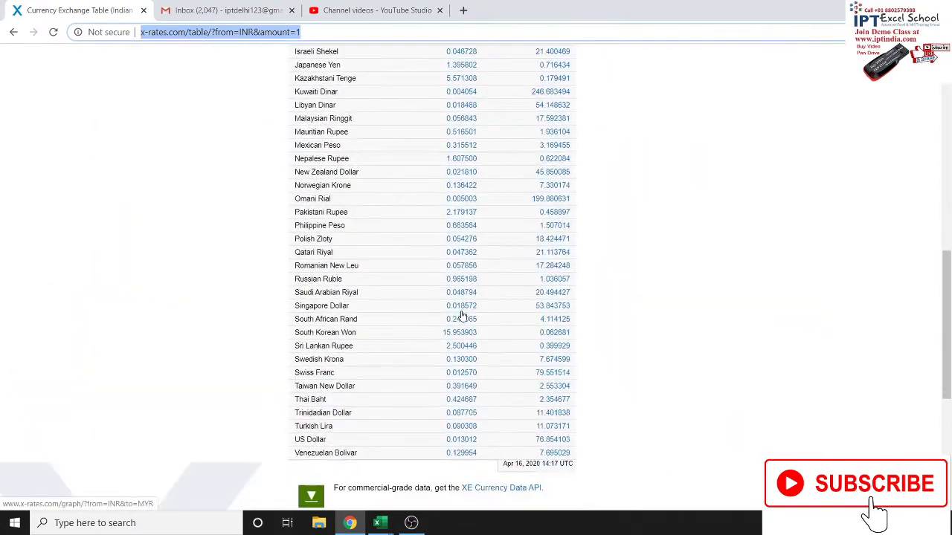
{"action": "scroll", "coordinate": [450, 294], "scroll_direction": "up", "scroll_amount": 2}
{"action": "scroll", "coordinate": [449, 294], "scroll_direction": "up", "scroll_amount": 5}
{"action": "scroll", "coordinate": [327, 78], "scroll_direction": "up", "scroll_amount": 1}
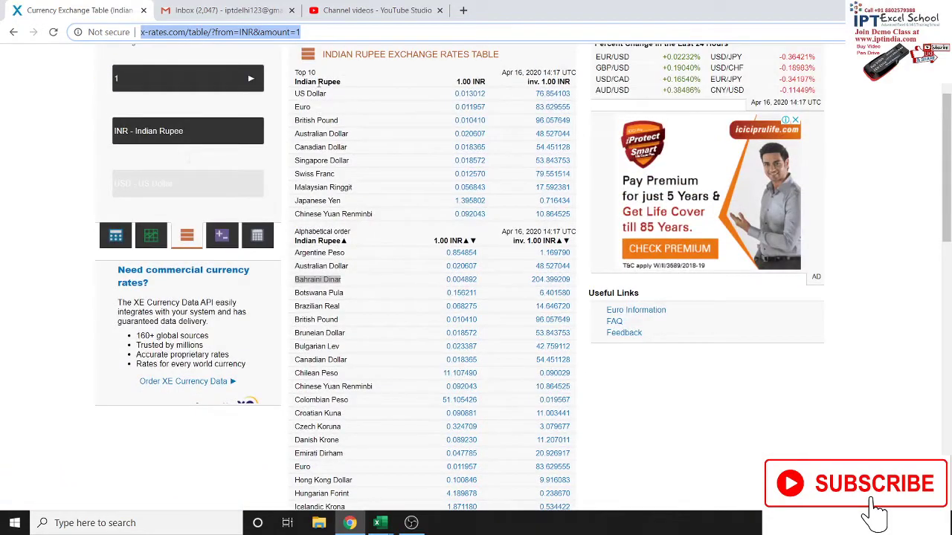
{"action": "key", "text": "alt+Tab"}
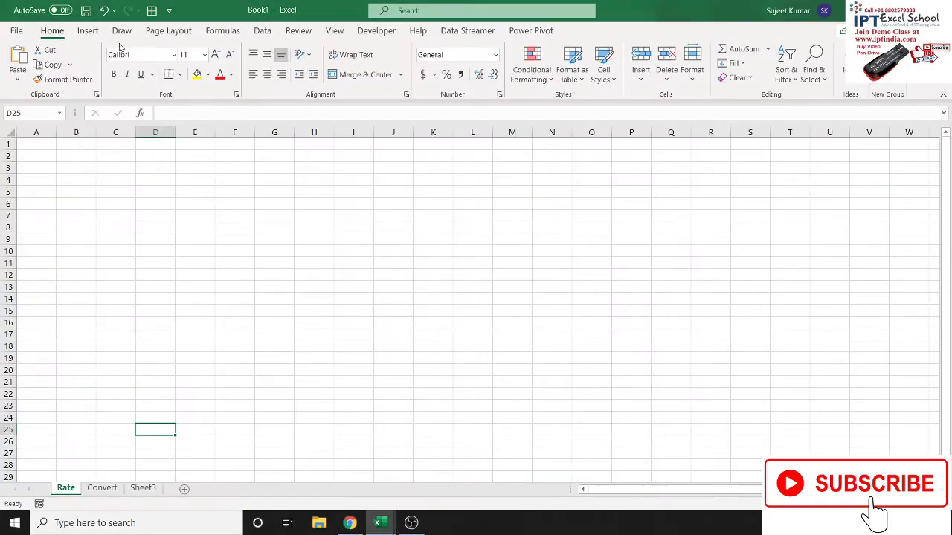
Import from Web using the pasted x-rates.com Indian Rupee rates URL
{"action": "left_click", "coordinate": [262, 30]}
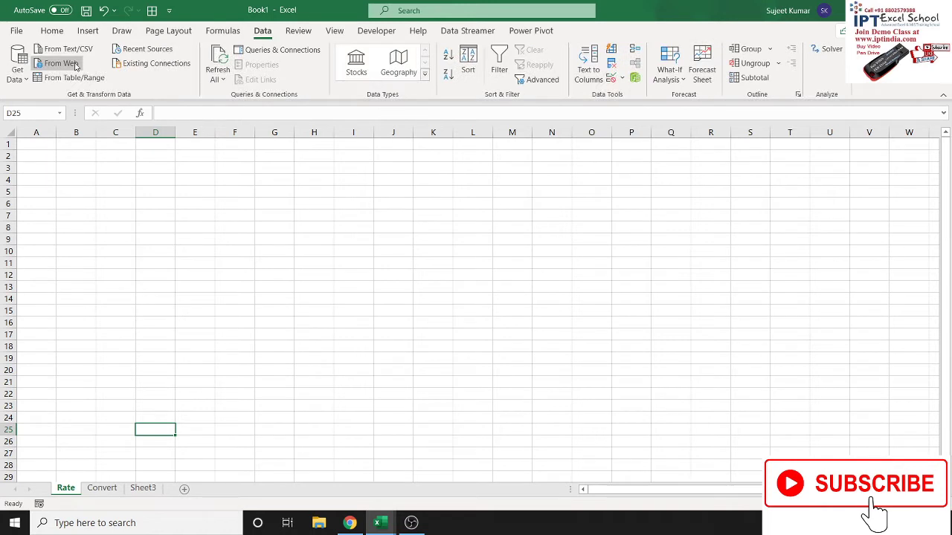
{"action": "left_click", "coordinate": [75, 64]}
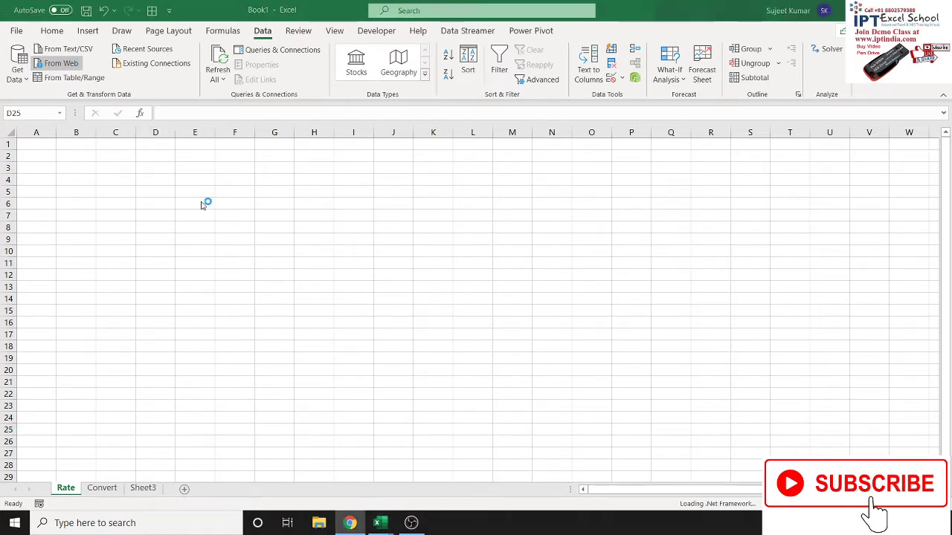
{"action": "left_click", "coordinate": [330, 258]}
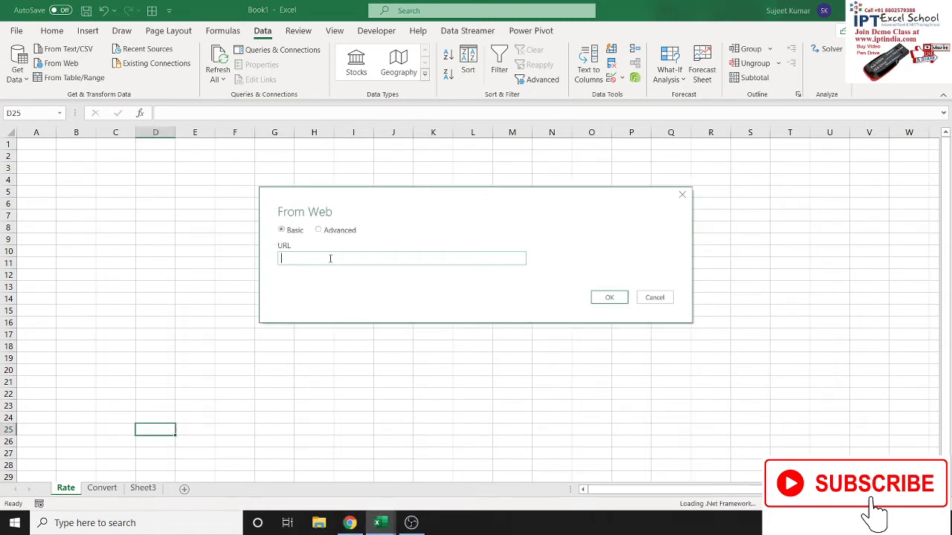
{"action": "type", "text": "https://www.x-rates.com/table/?from=INR&amount=1"}
{"action": "left_click", "coordinate": [611, 299]}
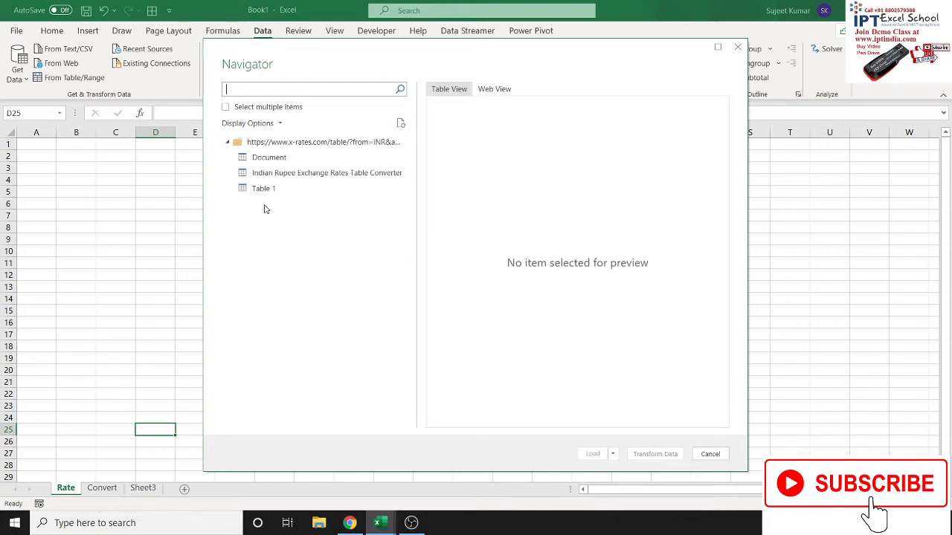
Compare the Navigator's table previews and load Table 1 of rupee rates
{"action": "left_click", "coordinate": [264, 189]}
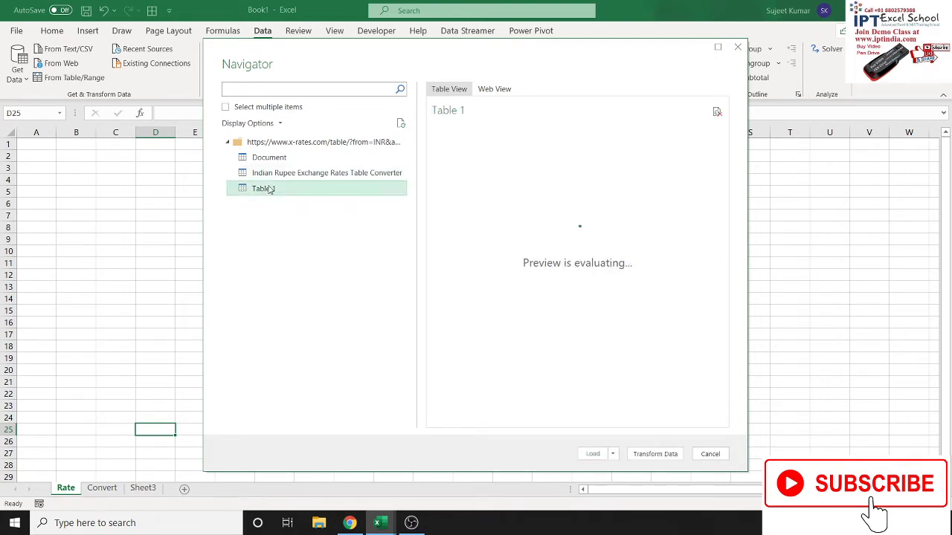
{"action": "scroll", "coordinate": [494, 271], "scroll_direction": "down", "scroll_amount": 5}
{"action": "scroll", "coordinate": [495, 271], "scroll_direction": "down", "scroll_amount": 3}
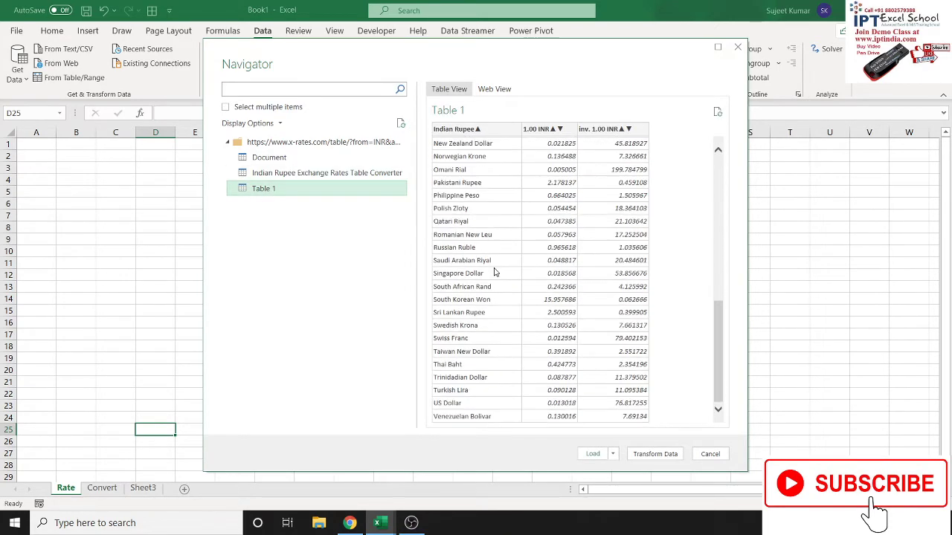
{"action": "scroll", "coordinate": [495, 271], "scroll_direction": "up", "scroll_amount": 5}
{"action": "scroll", "coordinate": [494, 271], "scroll_direction": "up", "scroll_amount": 5}
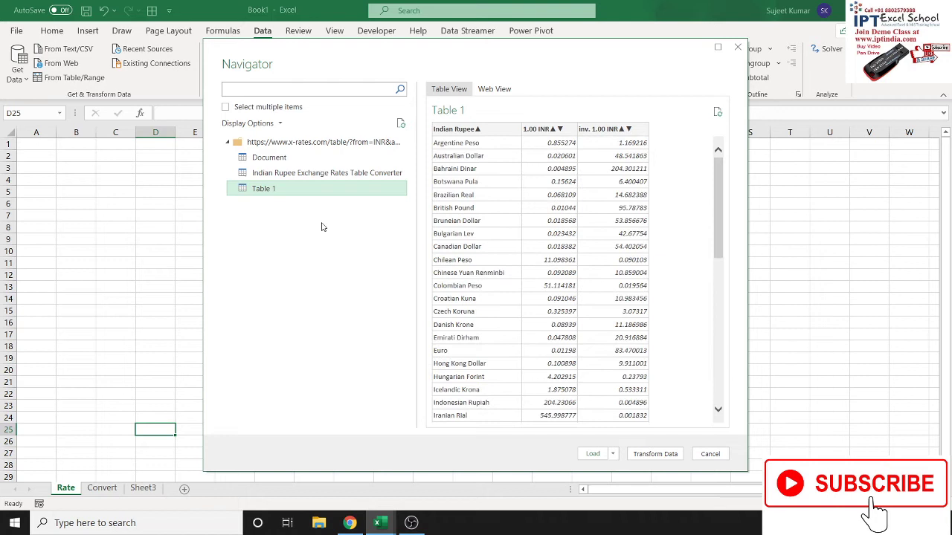
{"action": "left_click", "coordinate": [299, 178]}
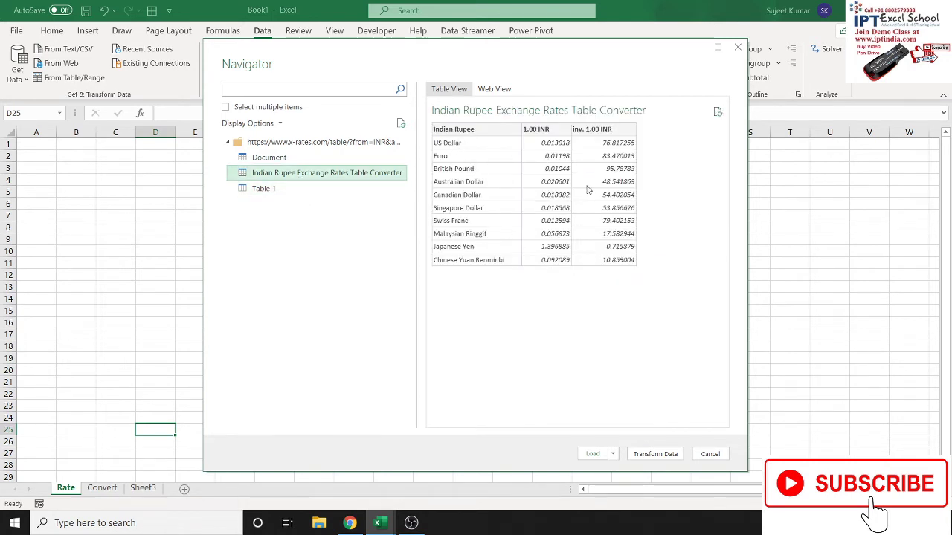
{"action": "left_click", "coordinate": [300, 192]}
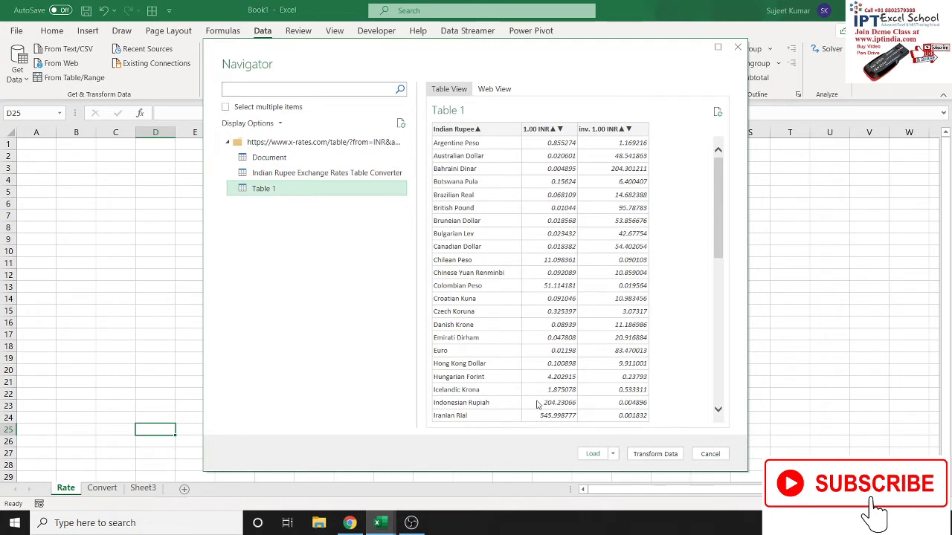
{"action": "left_click", "coordinate": [593, 454]}
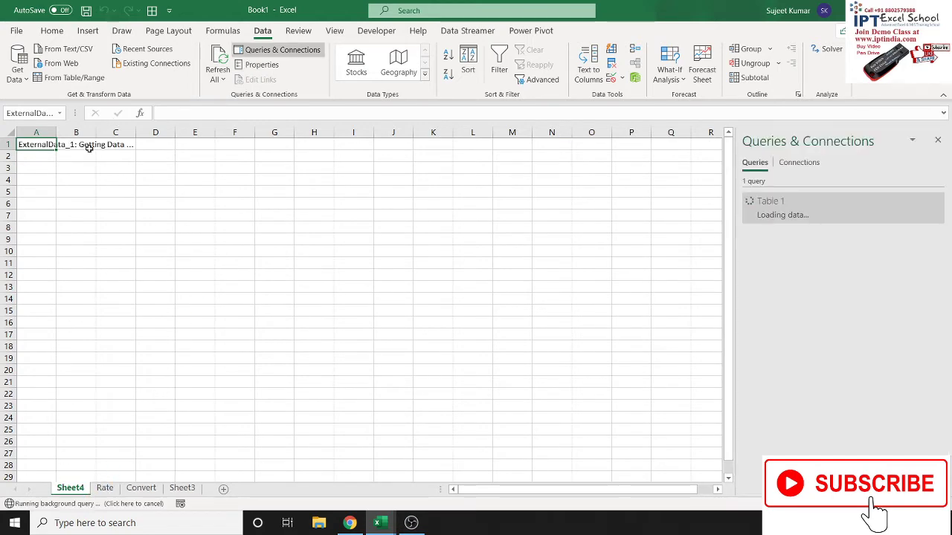
Delete the original empty Rate sheet after the duplicate-name warning
{"action": "double_click", "coordinate": [74, 489]}
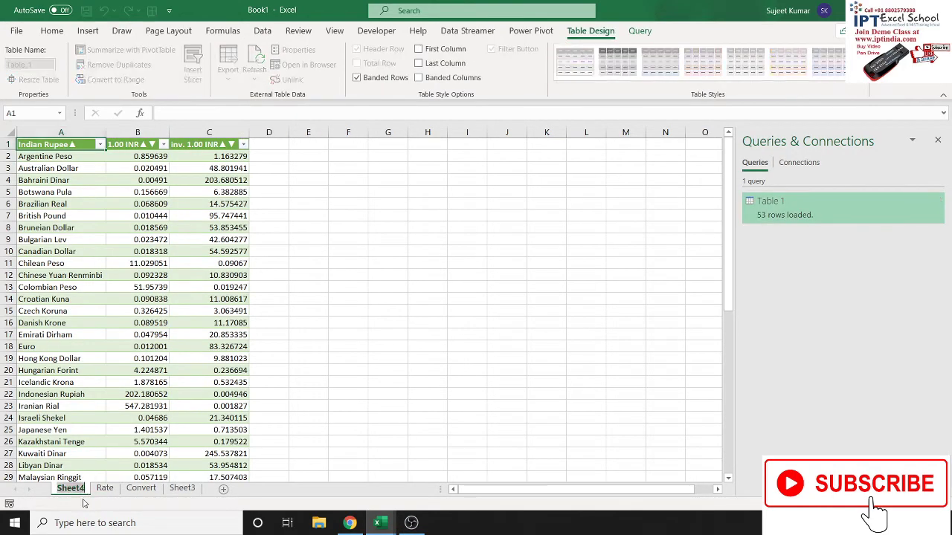
{"action": "type", "text": "Rate"}
{"action": "key", "text": "Return"}
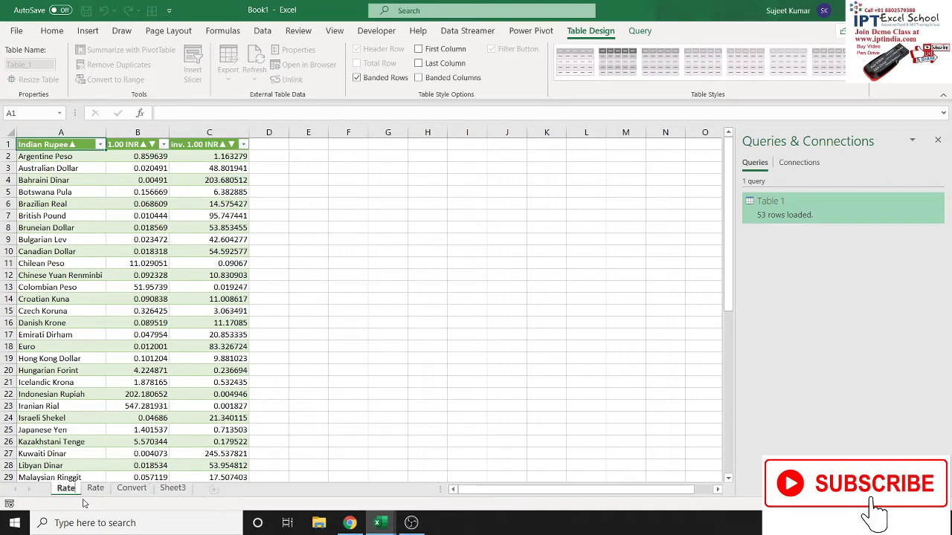
{"action": "key", "text": "Return"}
{"action": "left_click", "coordinate": [95, 488]}
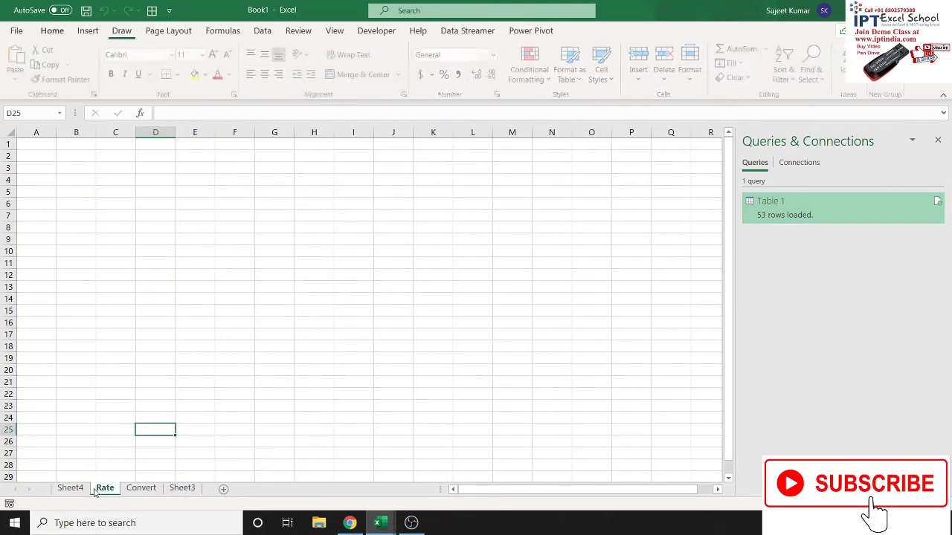
{"action": "right_click", "coordinate": [95, 490]}
{"action": "left_click", "coordinate": [128, 333]}
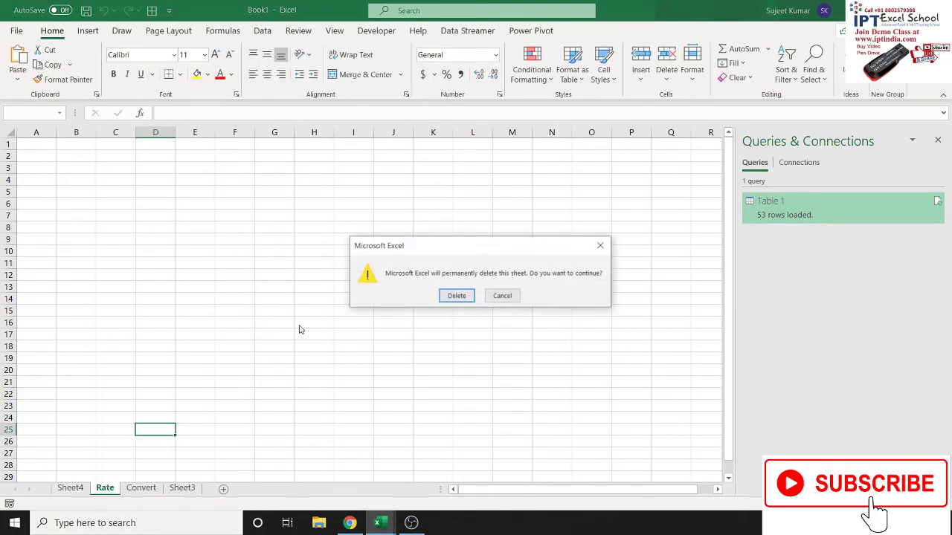
{"action": "left_click", "coordinate": [452, 296]}
Rename Sheet4 holding the rates table to Rate, then go to Convert's cell B7
{"action": "left_click", "coordinate": [69, 489]}
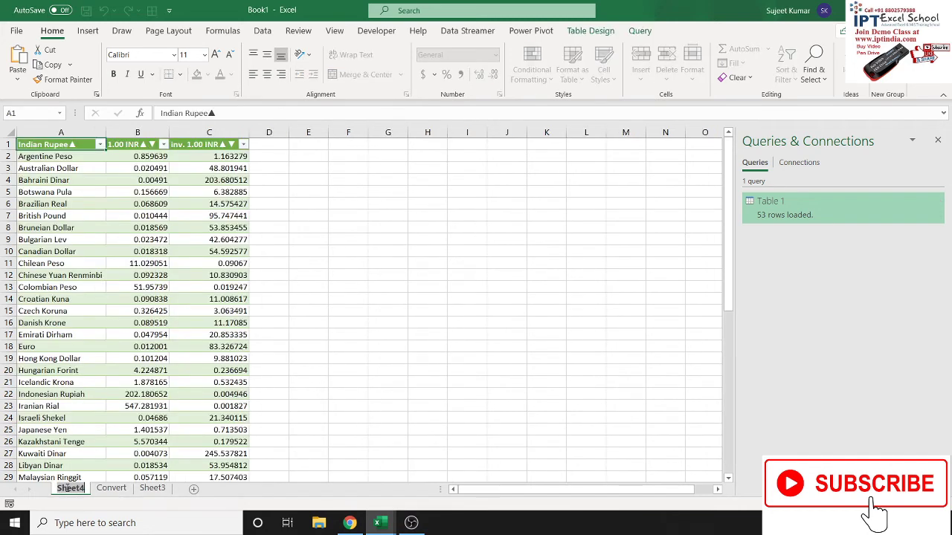
{"action": "double_click", "coordinate": [70, 488]}
{"action": "type", "text": "Rate"}
{"action": "key", "text": "Return"}
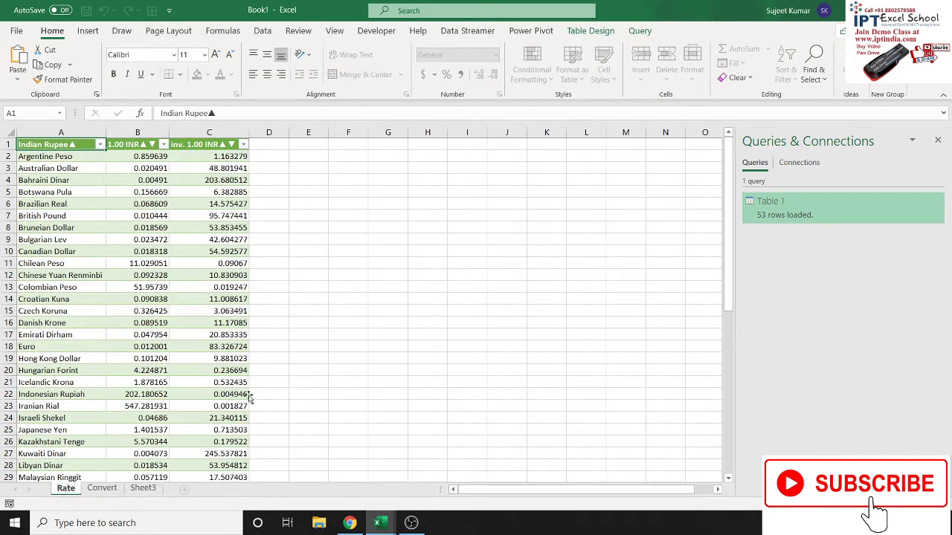
{"action": "left_click", "coordinate": [384, 305]}
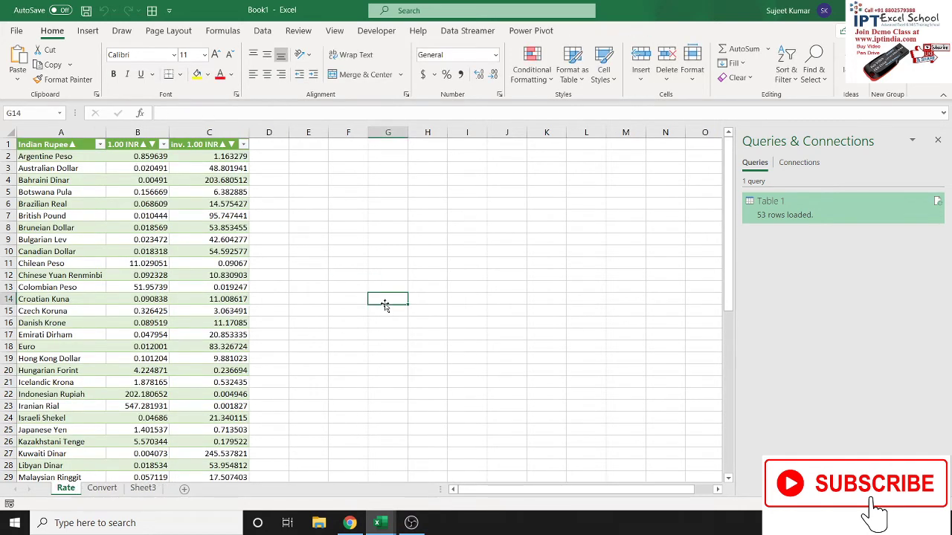
{"action": "left_click", "coordinate": [102, 488]}
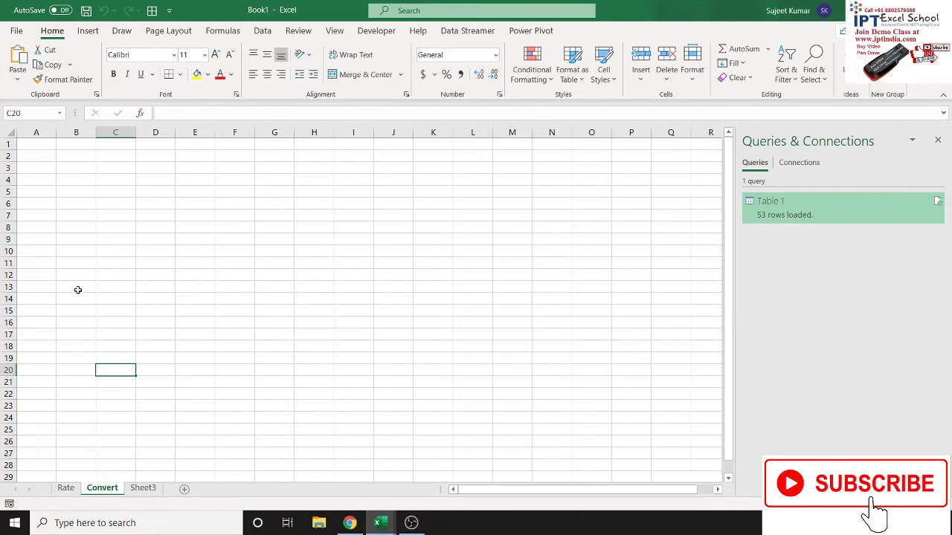
{"action": "left_click", "coordinate": [76, 218]}
Enter headings INR in A7 and Select Country in B7, autofitting column B
{"action": "type", "text": "S"}
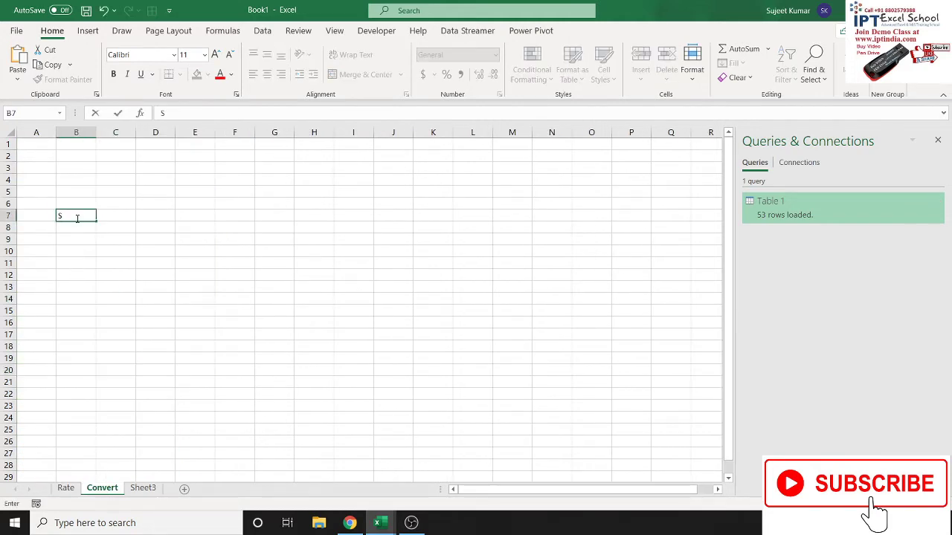
{"action": "key", "text": "Escape"}
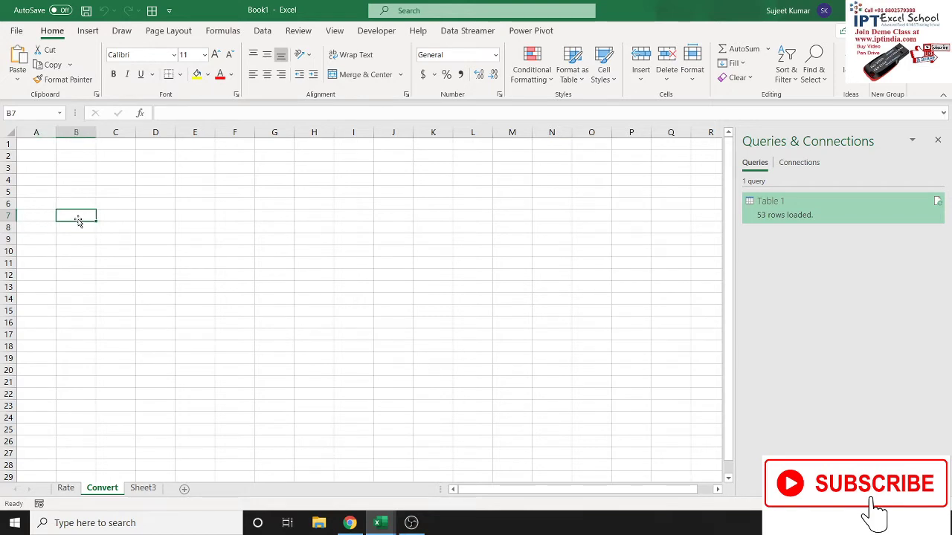
{"action": "key", "text": "Left"}
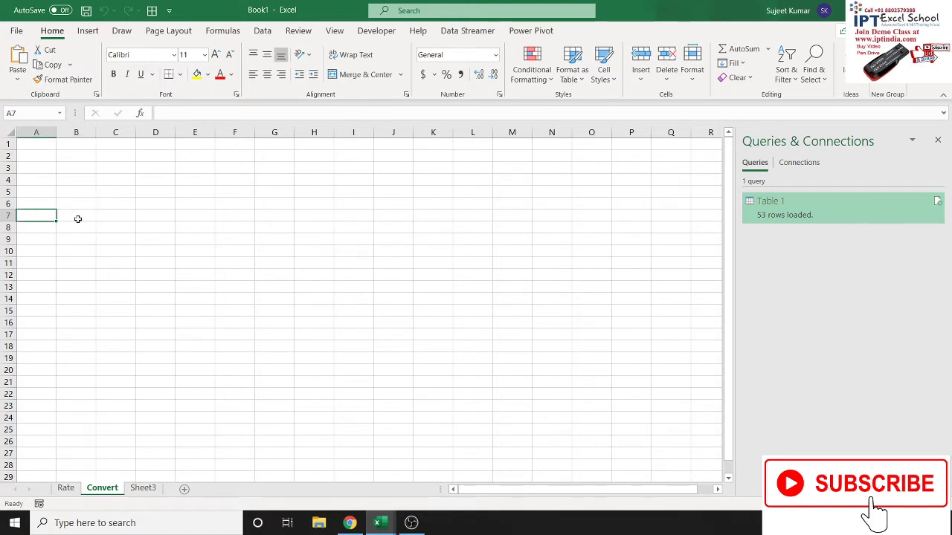
{"action": "type", "text": "INR"}
{"action": "key", "text": "Return"}
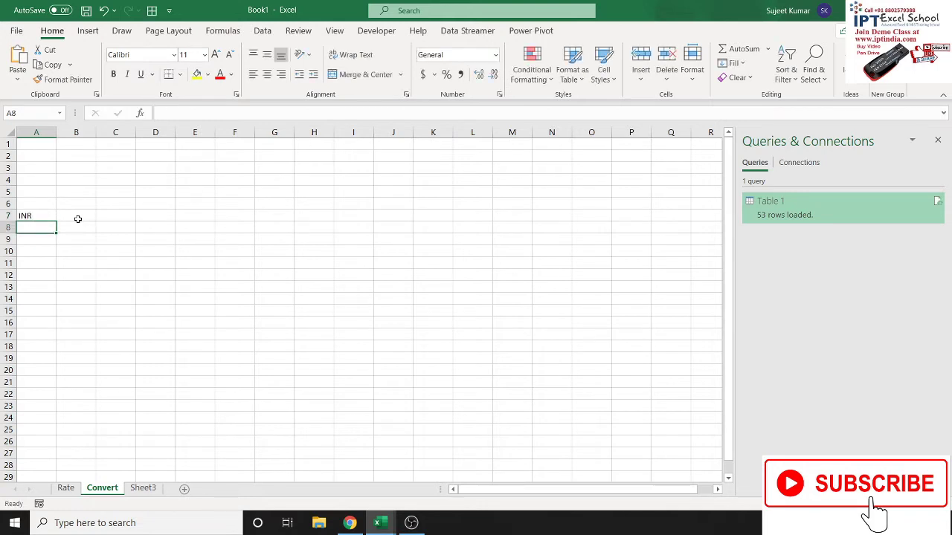
{"action": "key", "text": "Right"}
{"action": "key", "text": "Up"}
{"action": "type", "text": "Se"}
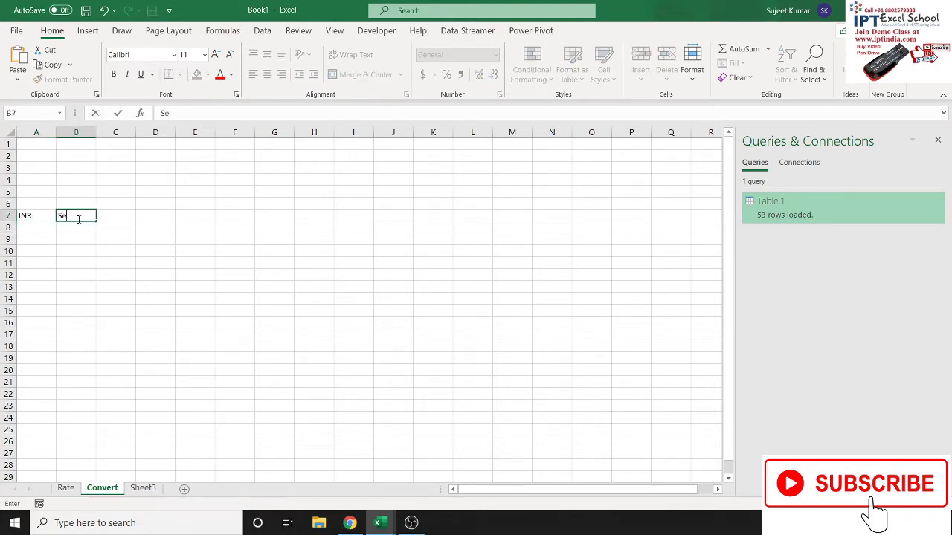
{"action": "type", "text": "le"}
{"action": "type", "text": "ct Country"}
{"action": "key", "text": "Tab"}
{"action": "double_click", "coordinate": [95, 134]}
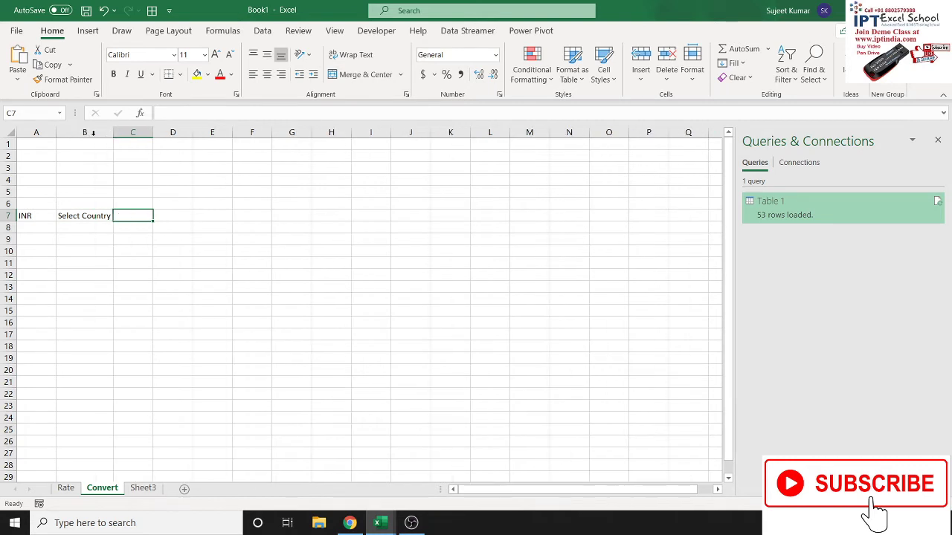
Enter the heading Covert Currency in C7 and autofit column C
{"action": "left_click", "coordinate": [146, 226]}
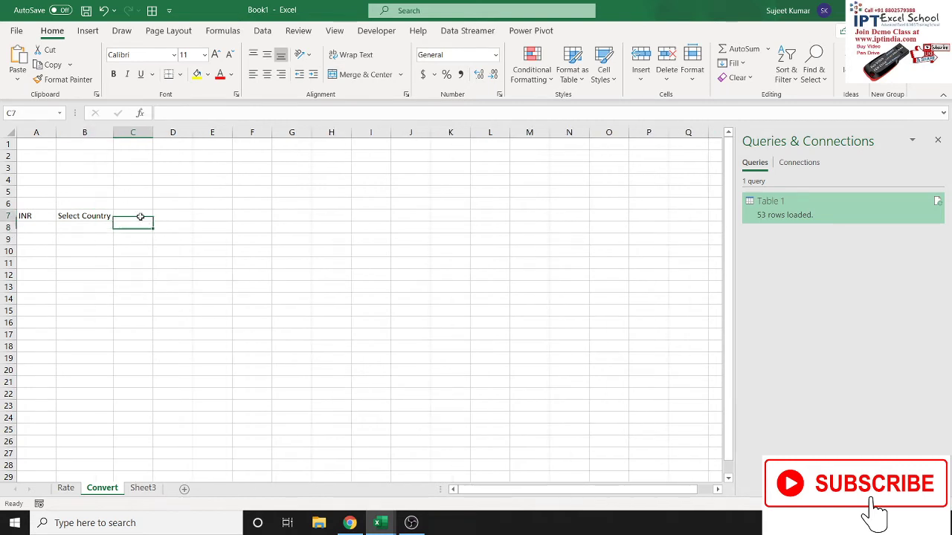
{"action": "left_click", "coordinate": [145, 216]}
{"action": "type", "text": "C"}
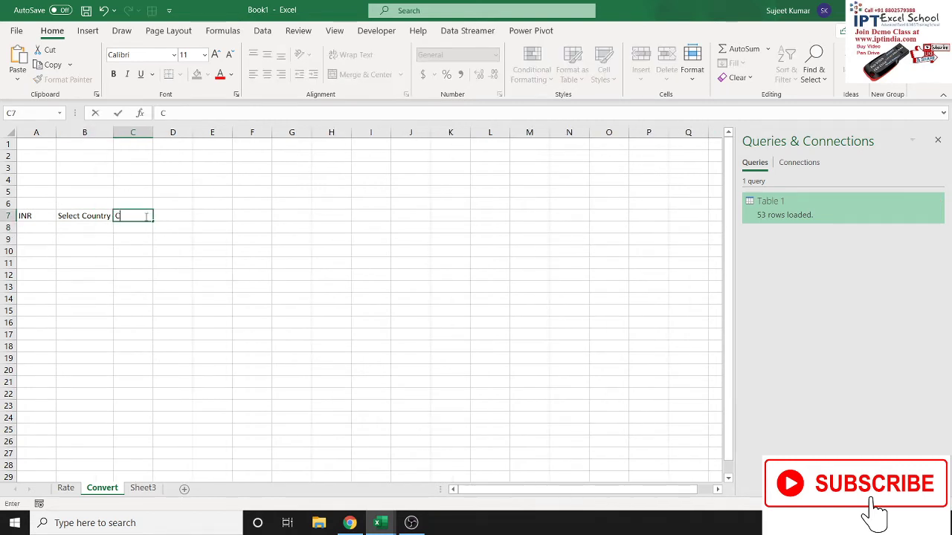
{"action": "type", "text": "overt Currency"}
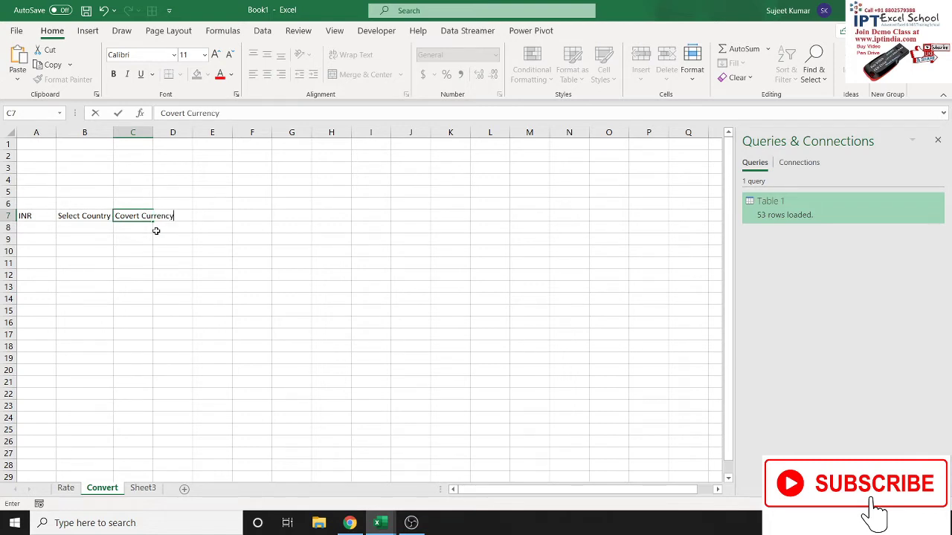
{"action": "key", "text": "Return"}
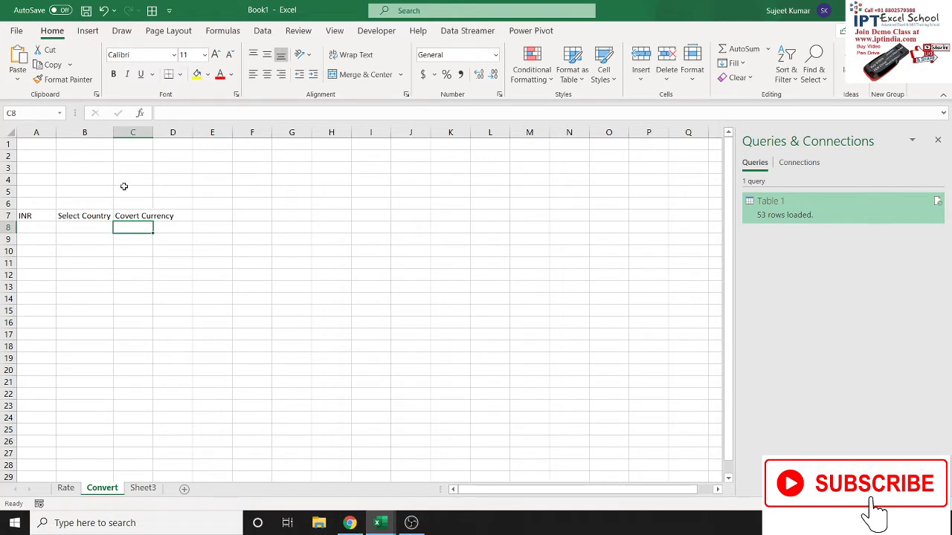
{"action": "double_click", "coordinate": [153, 132]}
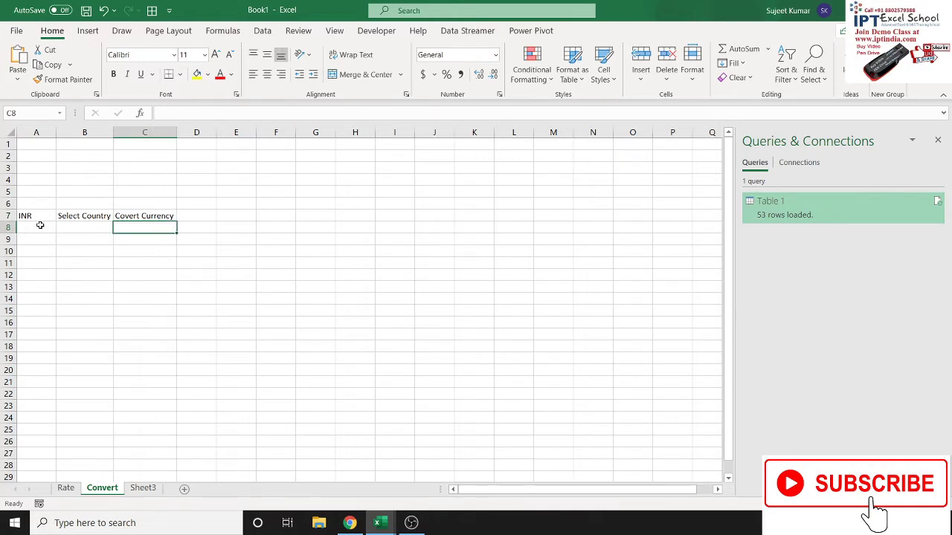
{"action": "left_click", "coordinate": [74, 230]}
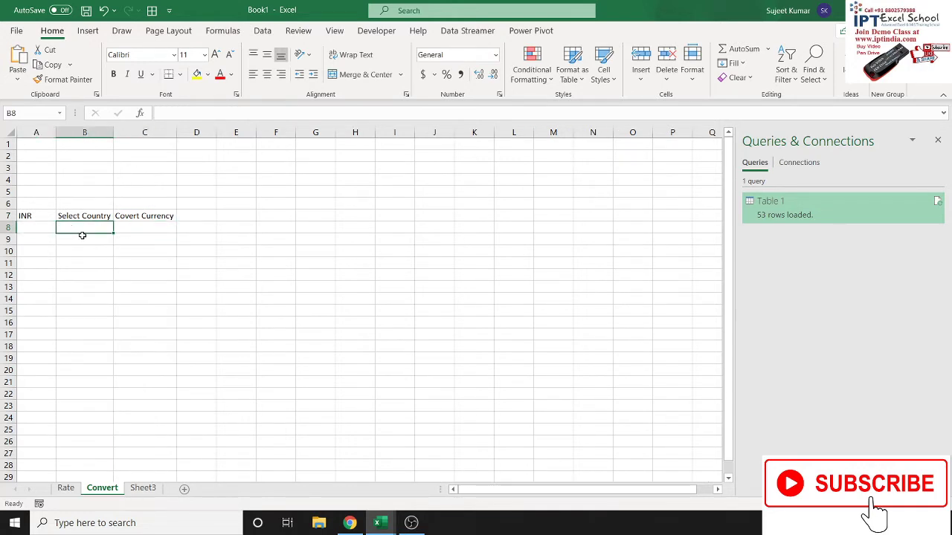
{"action": "type", "text": "="}
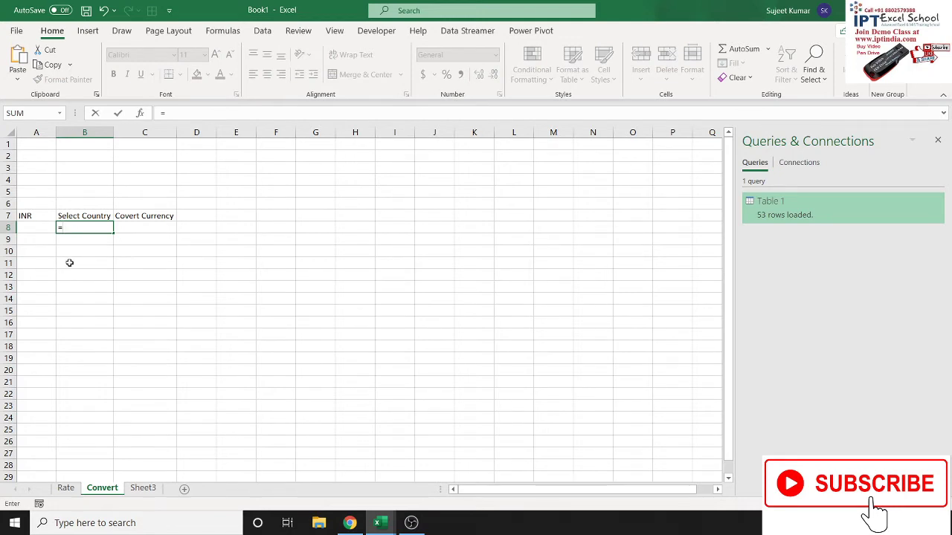
{"action": "key", "text": "Escape"}
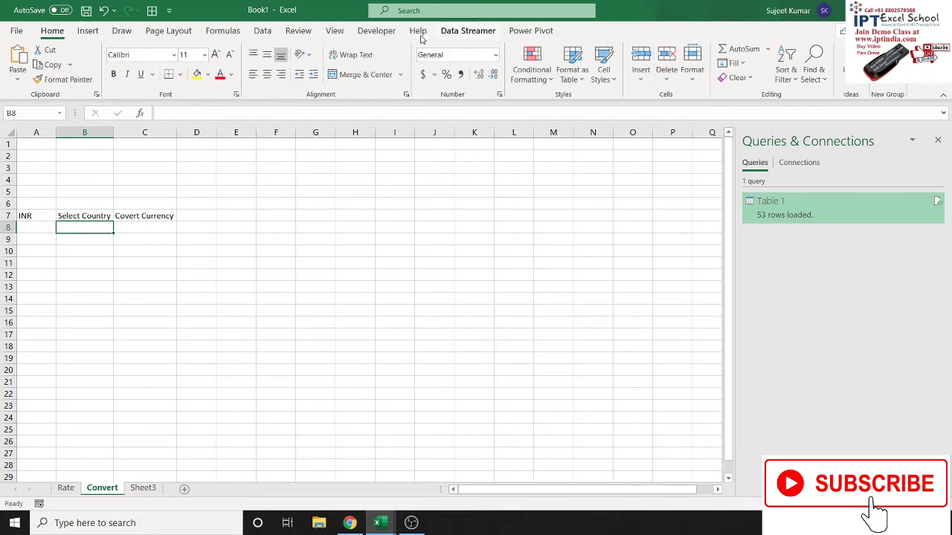
Give B8 a List validation sourced from Rate!$A$2:$A$54 and open its dropdown
{"action": "left_click", "coordinate": [262, 31]}
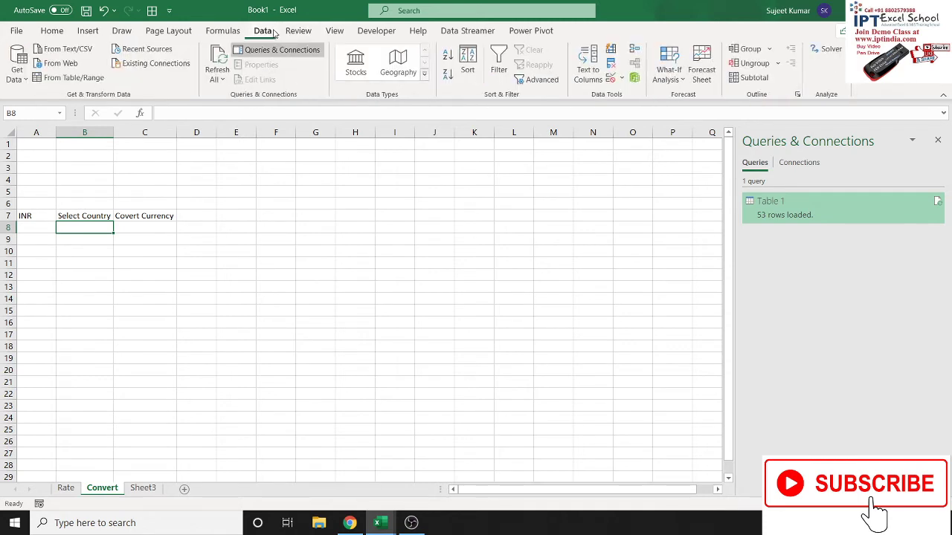
{"action": "left_click", "coordinate": [612, 77]}
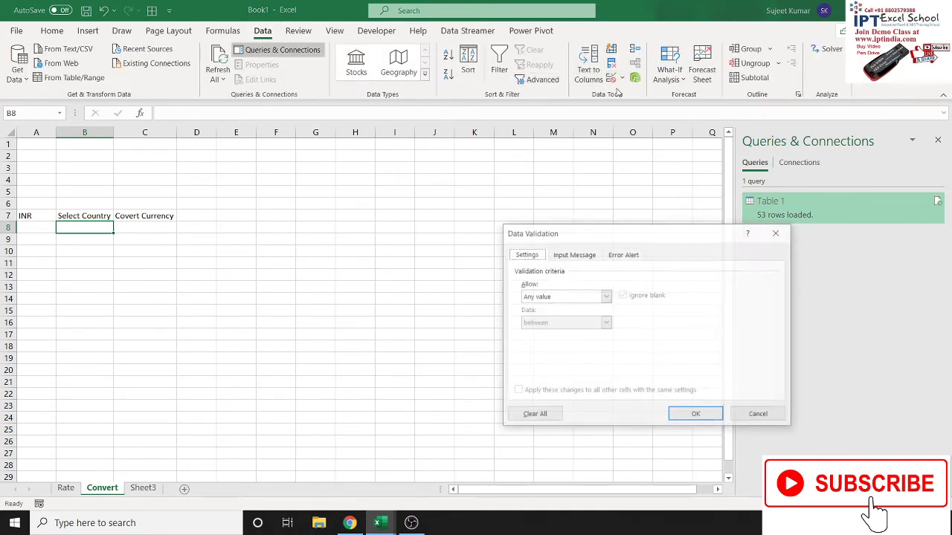
{"action": "left_click", "coordinate": [581, 297]}
{"action": "left_click", "coordinate": [557, 334]}
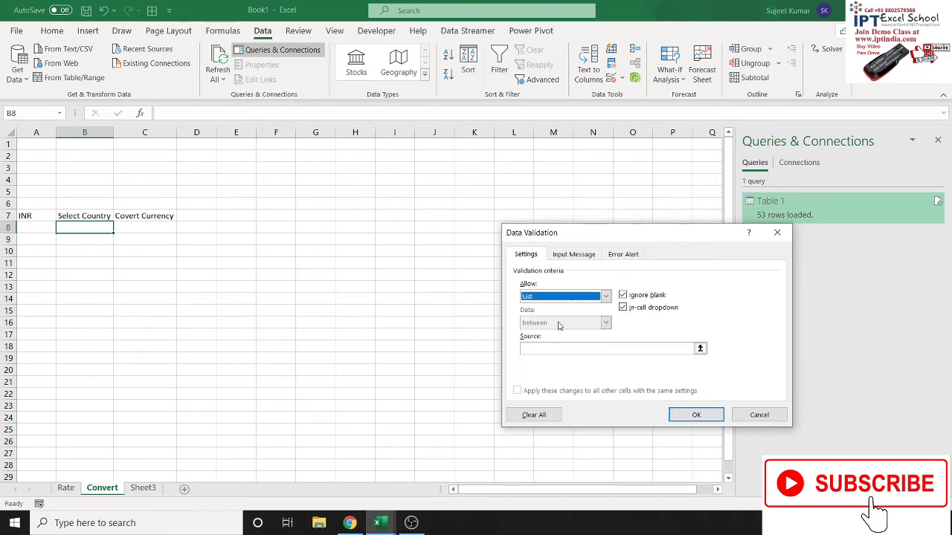
{"action": "type", "text": "="}
{"action": "left_click", "coordinate": [65, 488]}
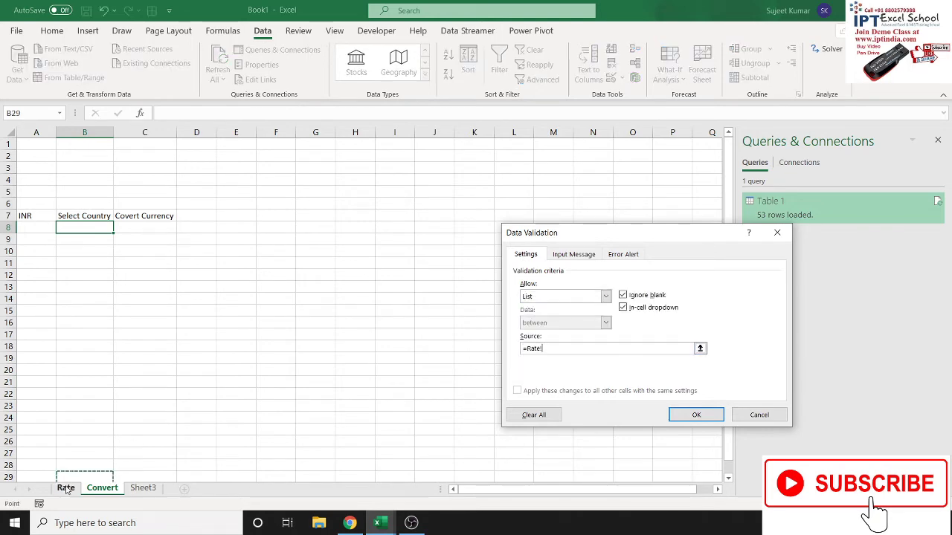
{"action": "left_click", "coordinate": [27, 158]}
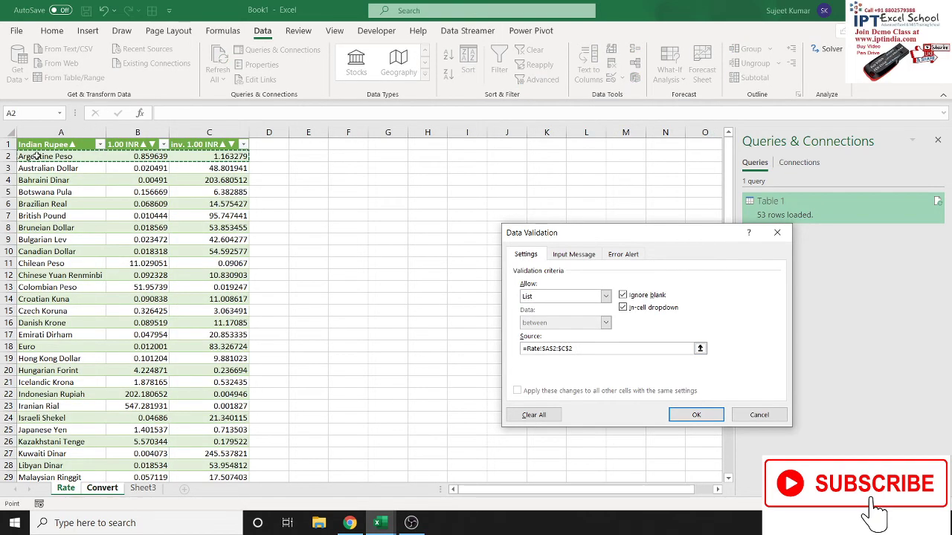
{"action": "left_click", "coordinate": [37, 156]}
{"action": "key", "text": "ctrl+shift+Down"}
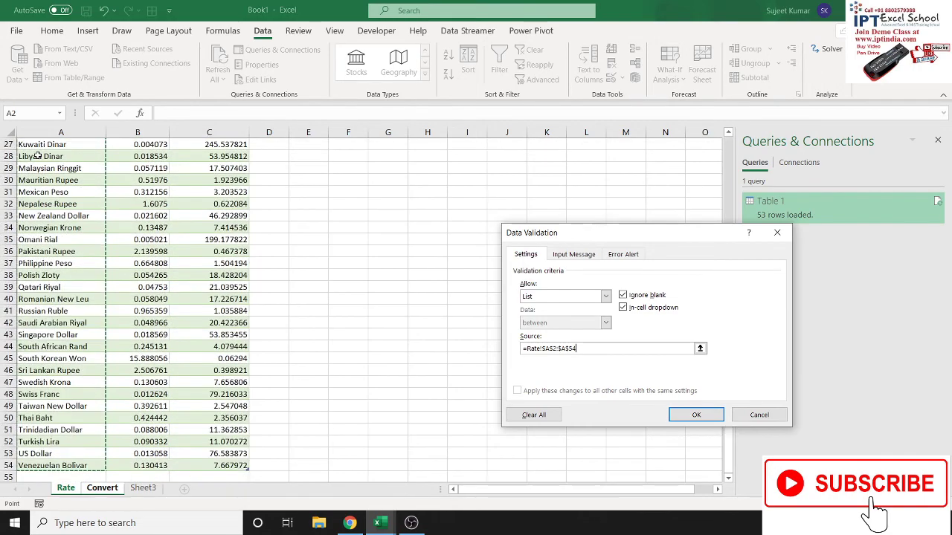
{"action": "left_click", "coordinate": [707, 416]}
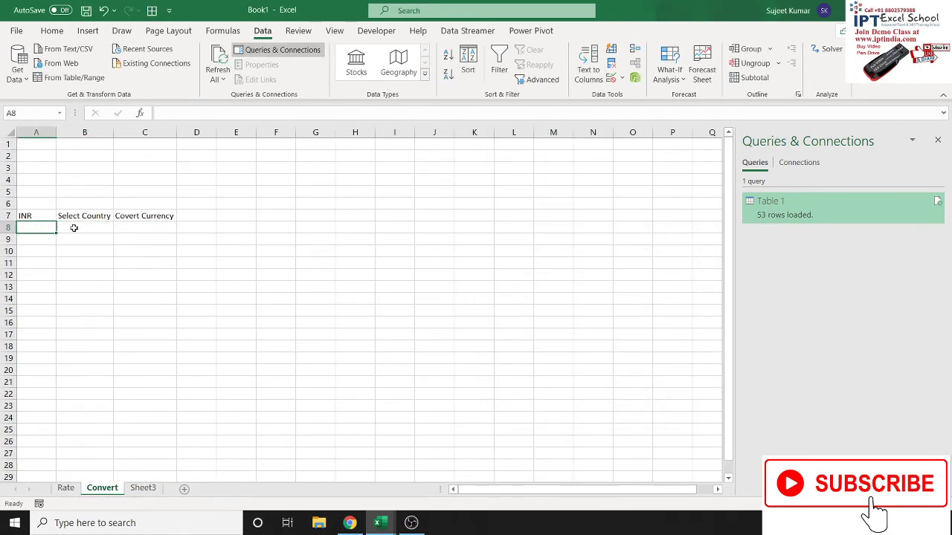
{"action": "left_click", "coordinate": [119, 228]}
Choose Argentine Peso in B8 and enter =VLOOKUP(B8,Rate!A:C,3,0) in C8, giving 1.163279
{"action": "left_click", "coordinate": [105, 240]}
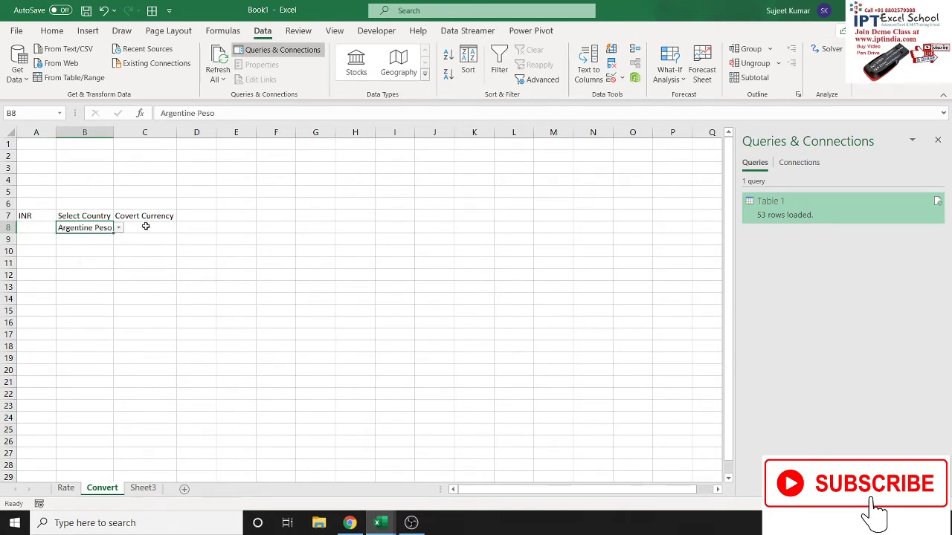
{"action": "left_click", "coordinate": [146, 227]}
{"action": "type", "text": "="}
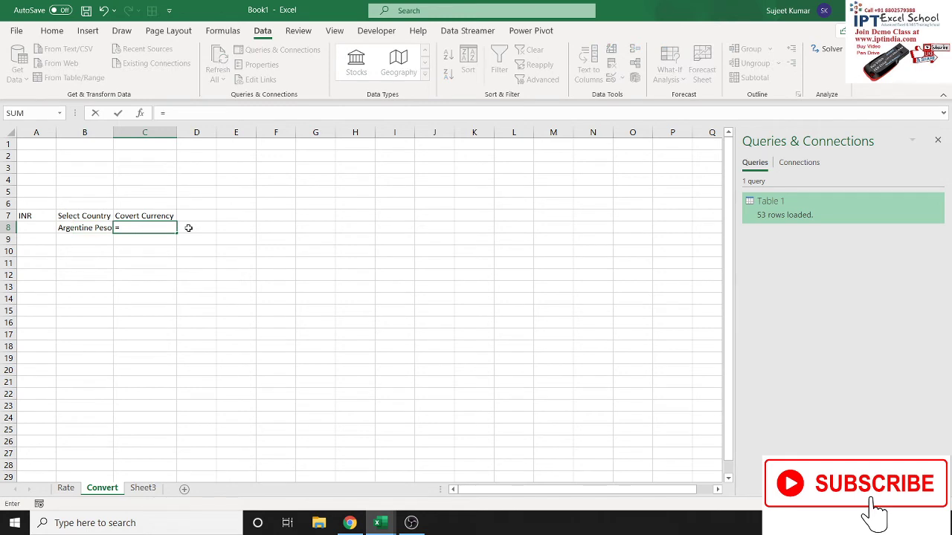
{"action": "type", "text": "vlo"}
{"action": "key", "text": "Tab"}
{"action": "key", "text": "Left"}
{"action": "type", "text": ","}
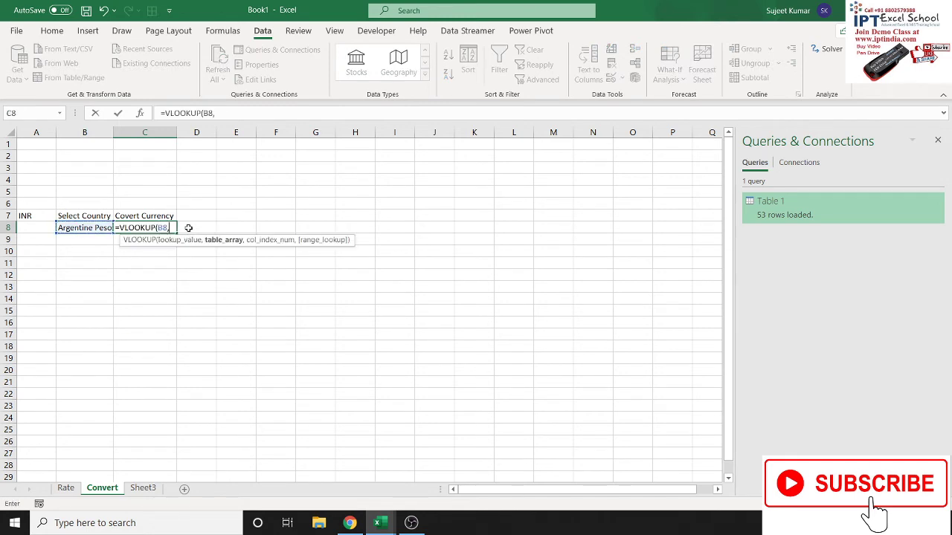
{"action": "left_click", "coordinate": [65, 488]}
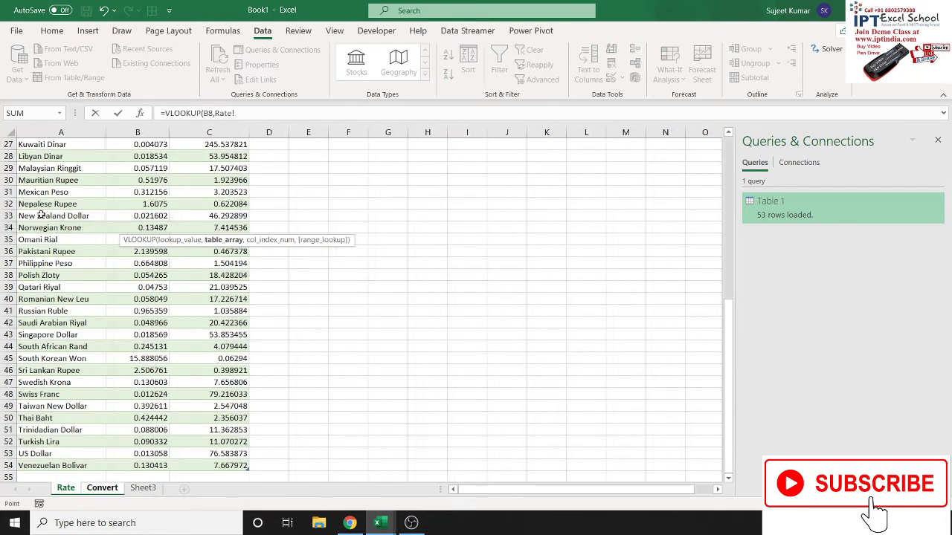
{"action": "left_click_drag", "start_coordinate": [40, 132], "coordinate": [195, 127]}
{"action": "type", "text": ","}
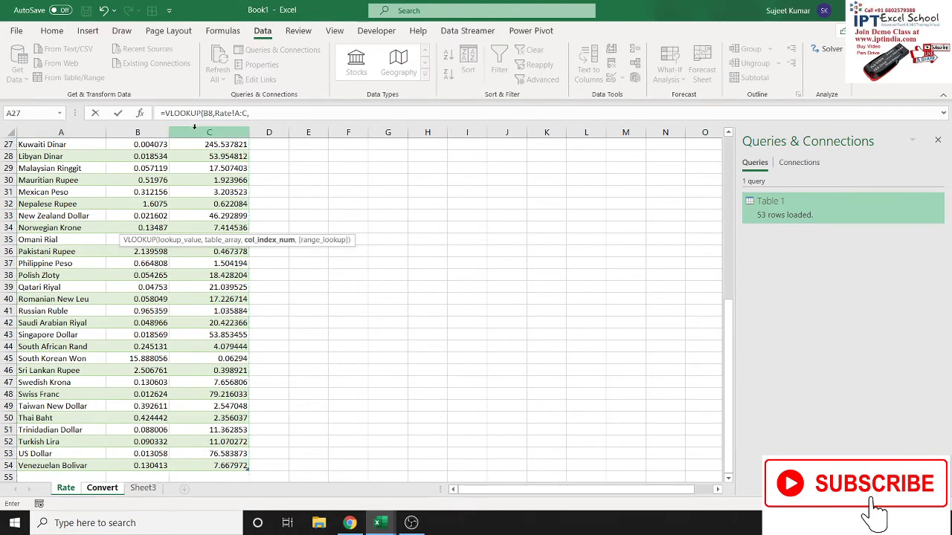
{"action": "type", "text": "3,0"}
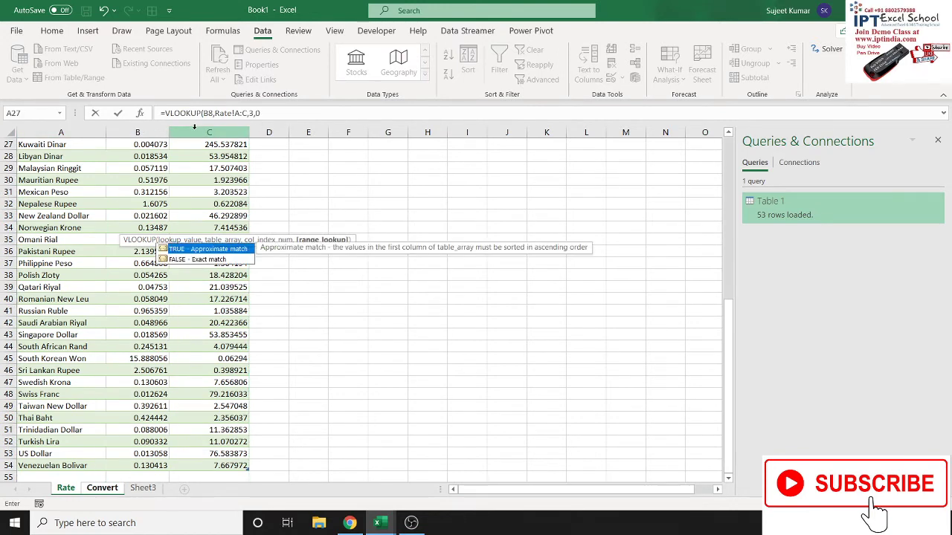
{"action": "key", "text": "Return"}
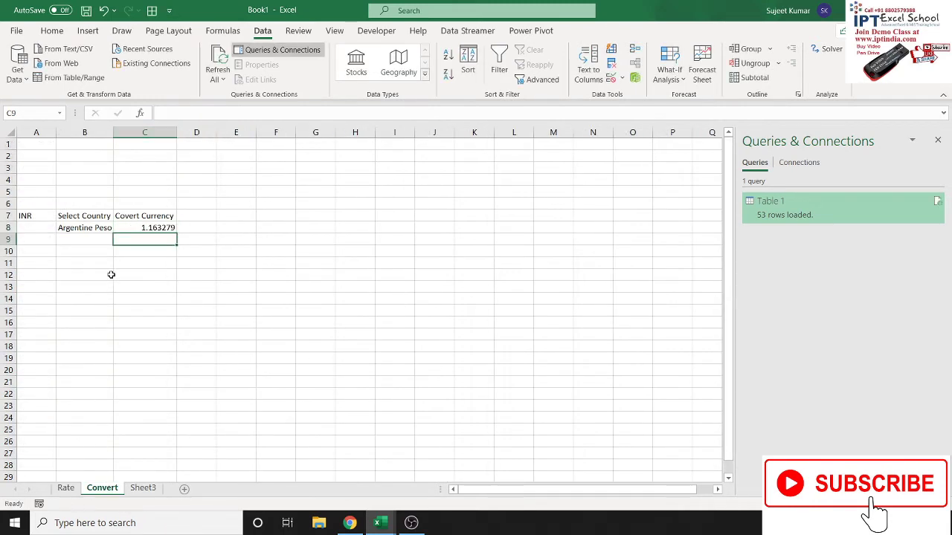
{"action": "left_click", "coordinate": [45, 226]}
Enter 1 as the INR amount in A8
{"action": "type", "text": "1"}
{"action": "key", "text": "Return"}
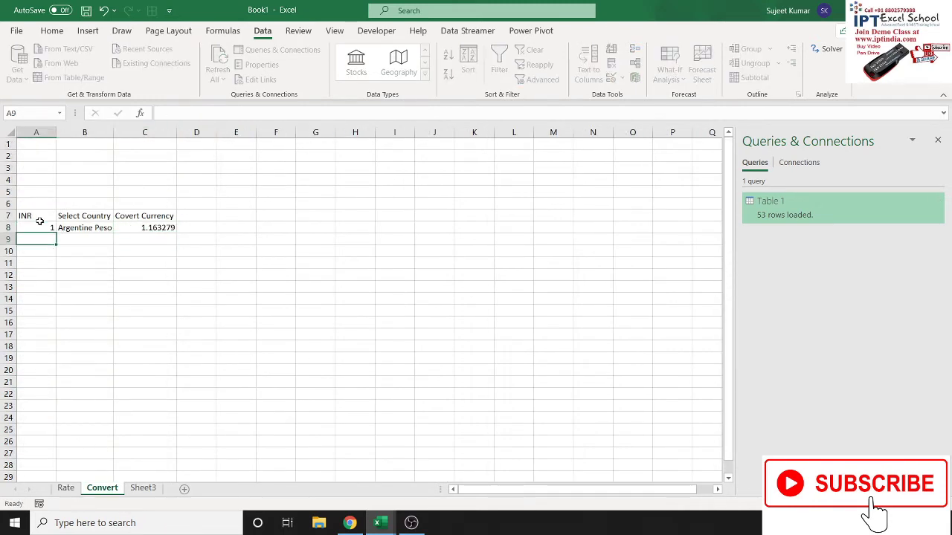
{"action": "left_click", "coordinate": [149, 227]}
Switch B8's country to US Dollar so C8 shows 76.583873, and reopen C8's formula
{"action": "left_click", "coordinate": [102, 229]}
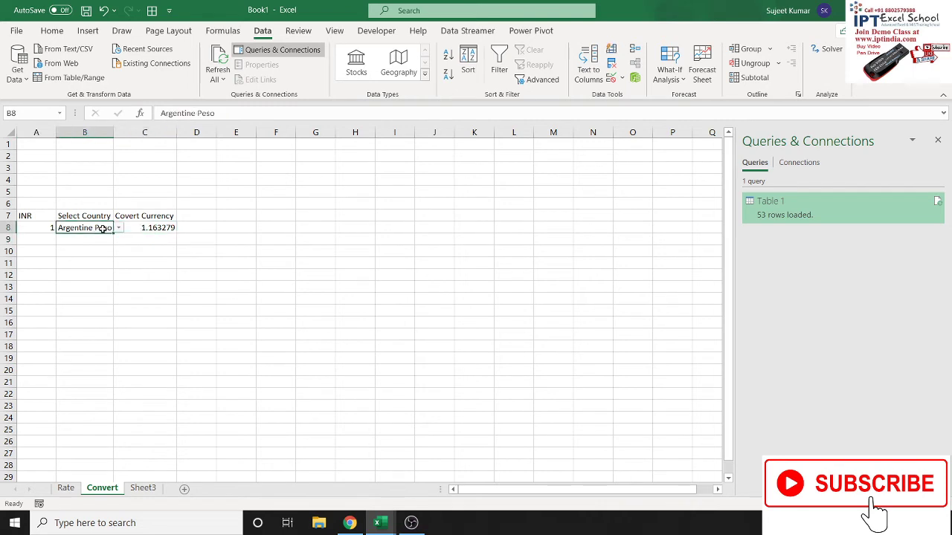
{"action": "left_click", "coordinate": [117, 229]}
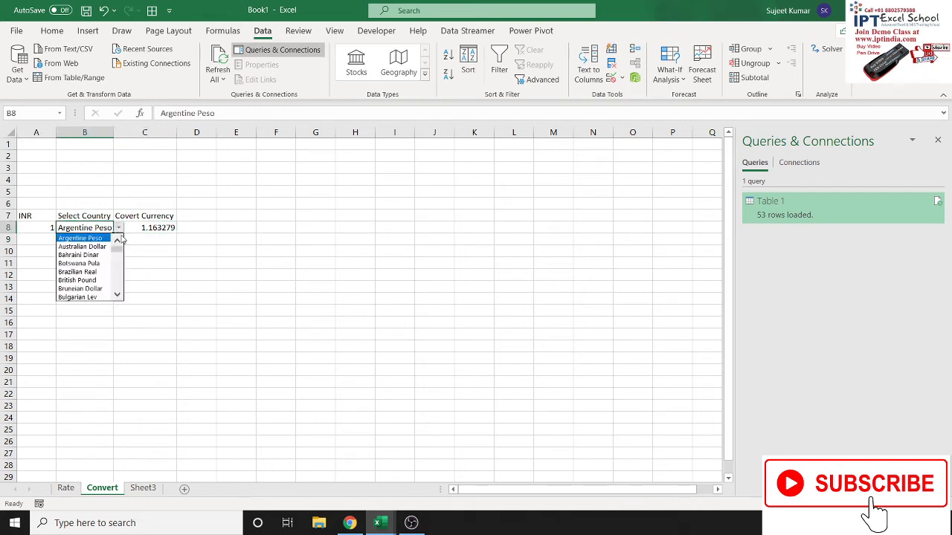
{"action": "scroll", "coordinate": [108, 283], "scroll_direction": "down", "scroll_amount": 5}
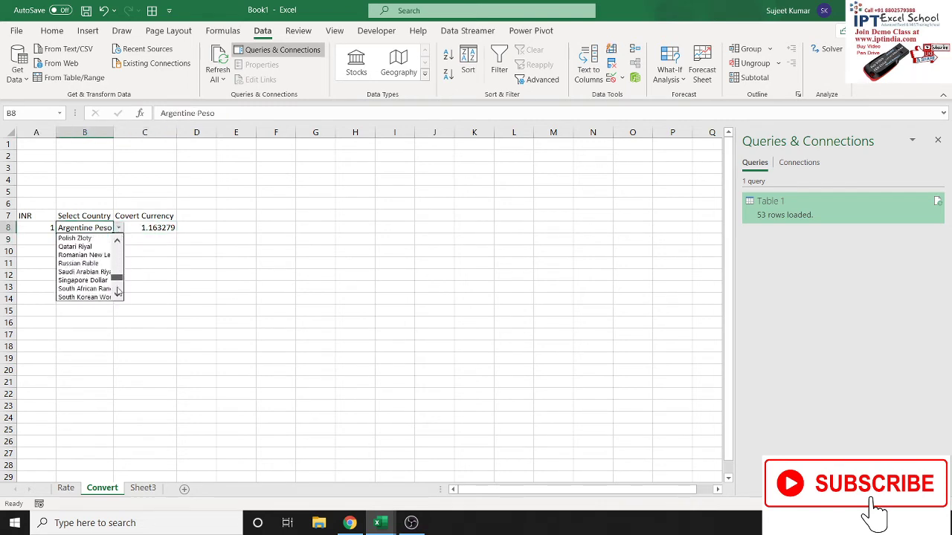
{"action": "scroll", "coordinate": [103, 288], "scroll_direction": "down", "scroll_amount": 5}
{"action": "scroll", "coordinate": [94, 296], "scroll_direction": "down", "scroll_amount": 4}
{"action": "left_click", "coordinate": [92, 289]}
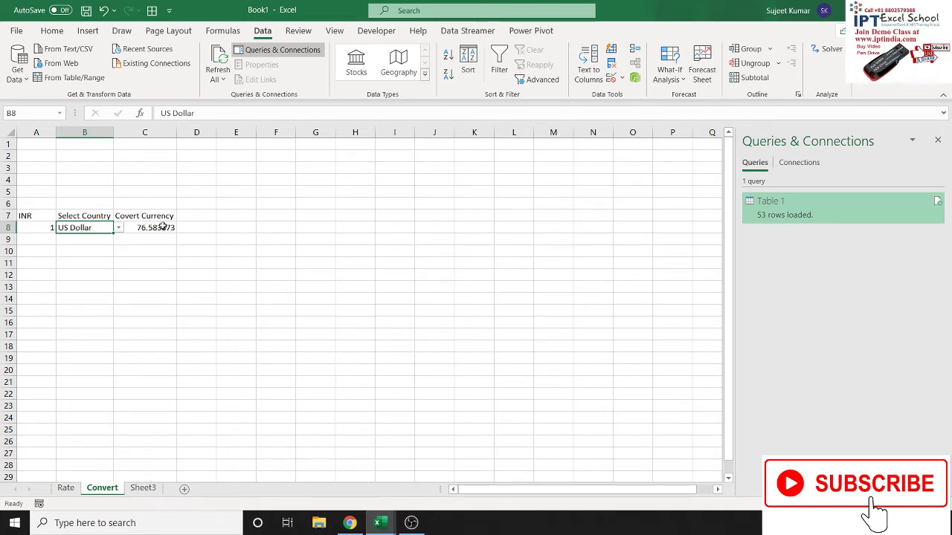
{"action": "left_click", "coordinate": [162, 226]}
{"action": "left_click", "coordinate": [164, 113]}
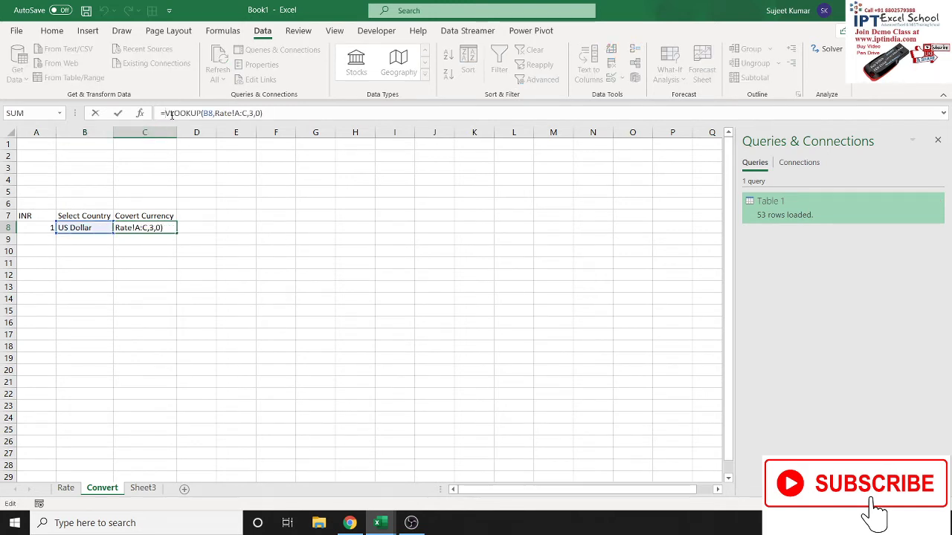
Wrap the VLOOKUP in parentheses and multiply it by A8 in C8
{"action": "type", "text": "("}
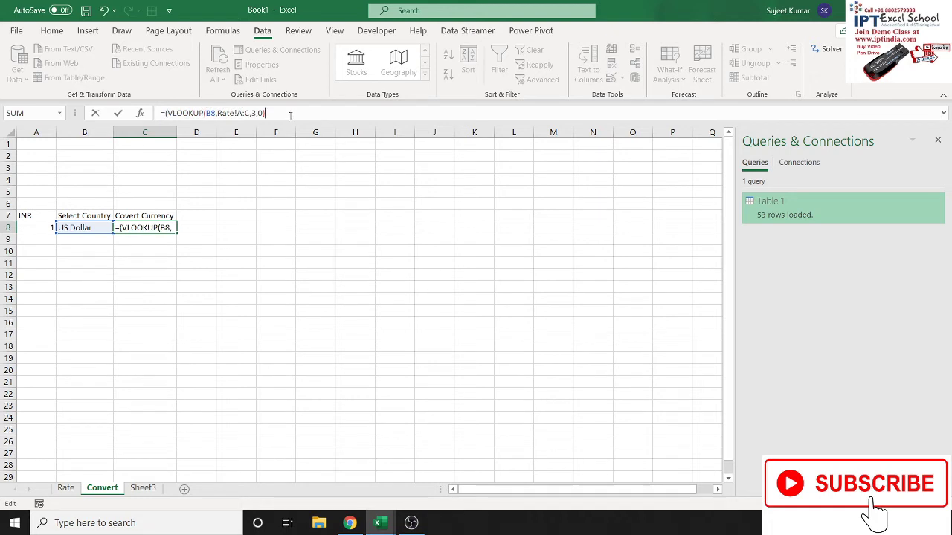
{"action": "left_click", "coordinate": [290, 113]}
{"action": "type", "text": ")*"}
{"action": "left_click", "coordinate": [31, 229]}
{"action": "key", "text": "Return"}
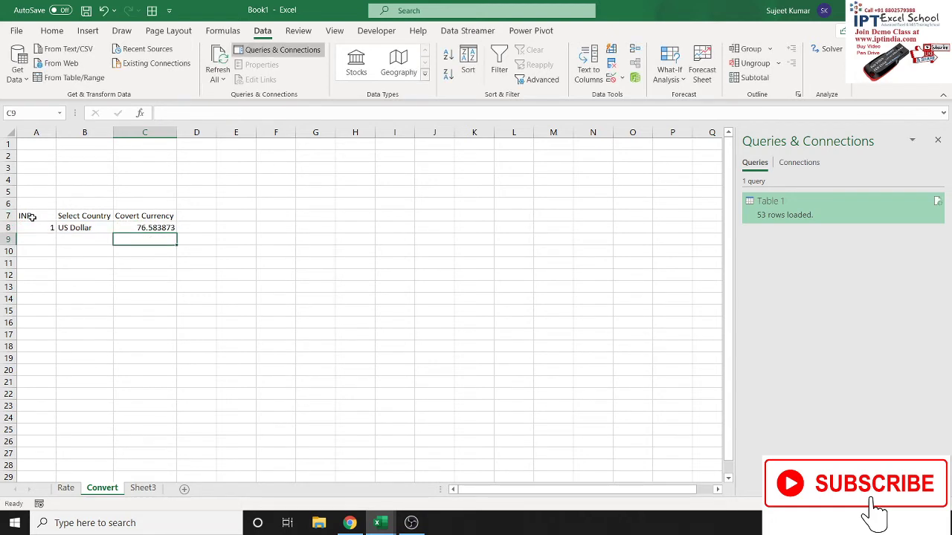
Try INR amounts 25, 420 and 429 in A8, ending at 32854.48152
{"action": "key", "text": "Left"}
{"action": "key", "text": "Left"}
{"action": "key", "text": "Up"}
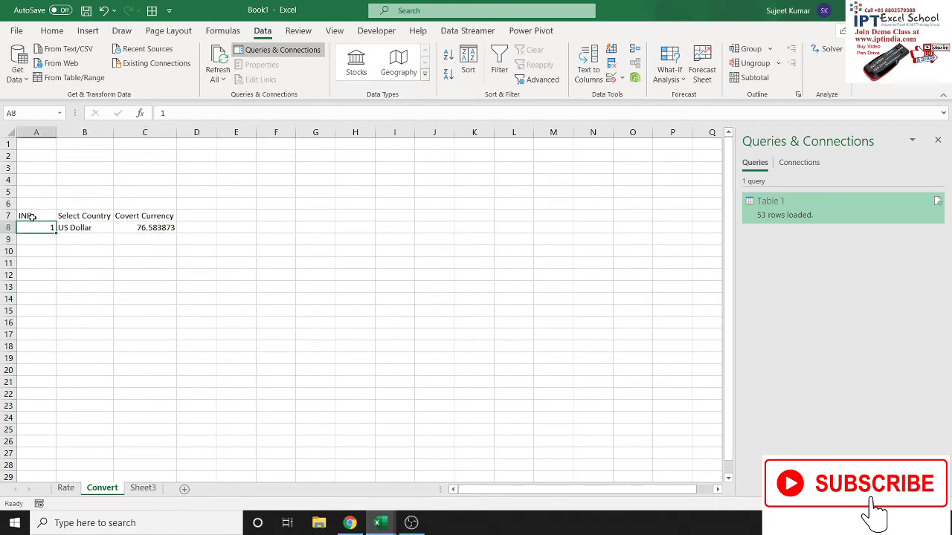
{"action": "type", "text": "25"}
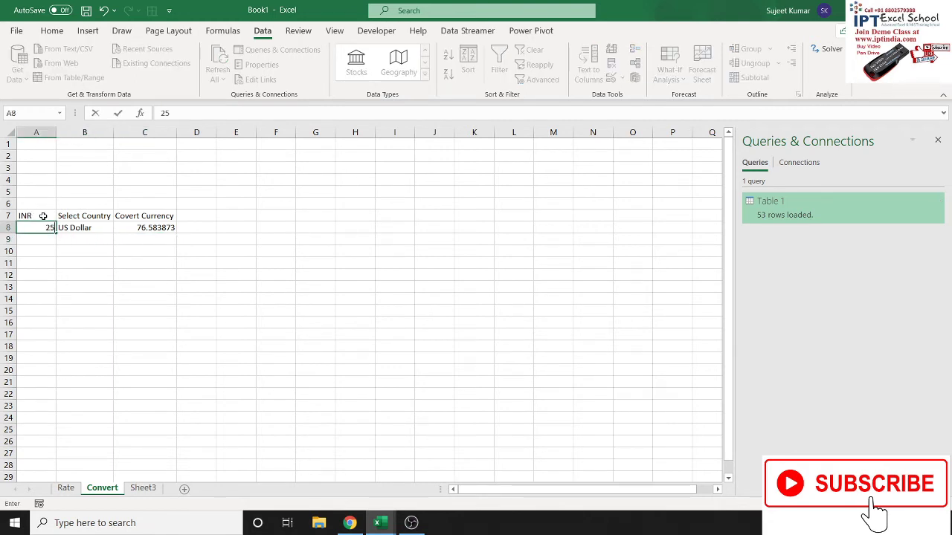
{"action": "key", "text": "Return"}
{"action": "key", "text": "Up"}
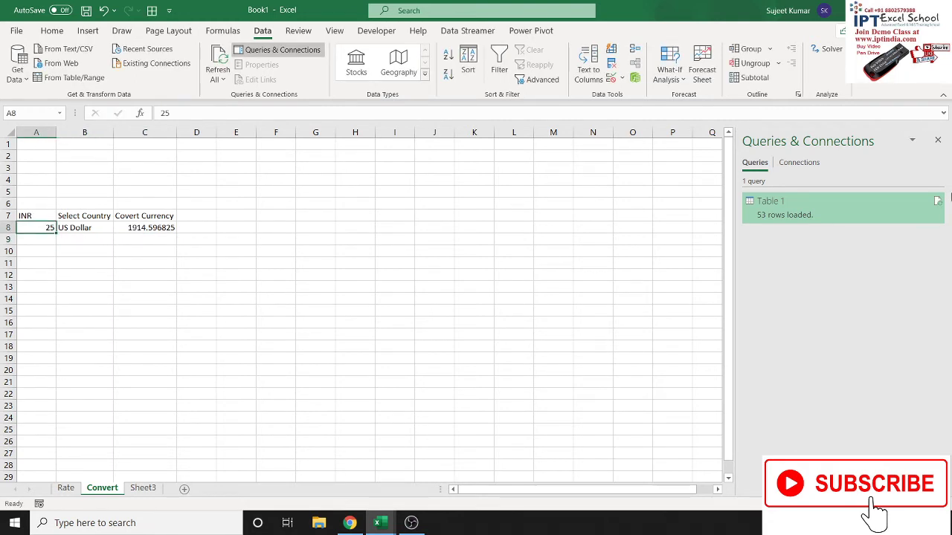
{"action": "type", "text": "420"}
{"action": "key", "text": "Return"}
{"action": "key", "text": "Up"}
{"action": "type", "text": "429"}
{"action": "key", "text": "Return"}
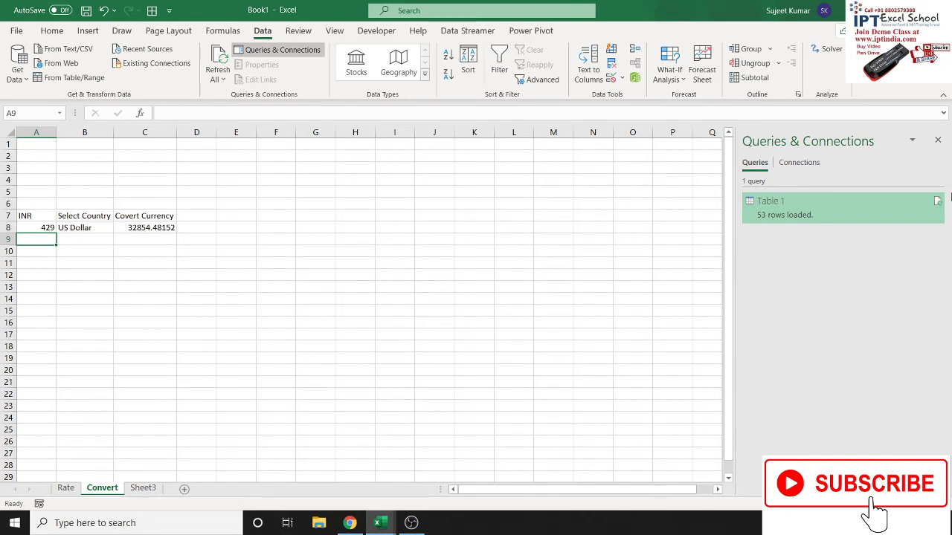
{"action": "key", "text": "Up"}
Pick Swiss Franc in B8, then enter an INR amount of 1 in A8
{"action": "left_click", "coordinate": [84, 227]}
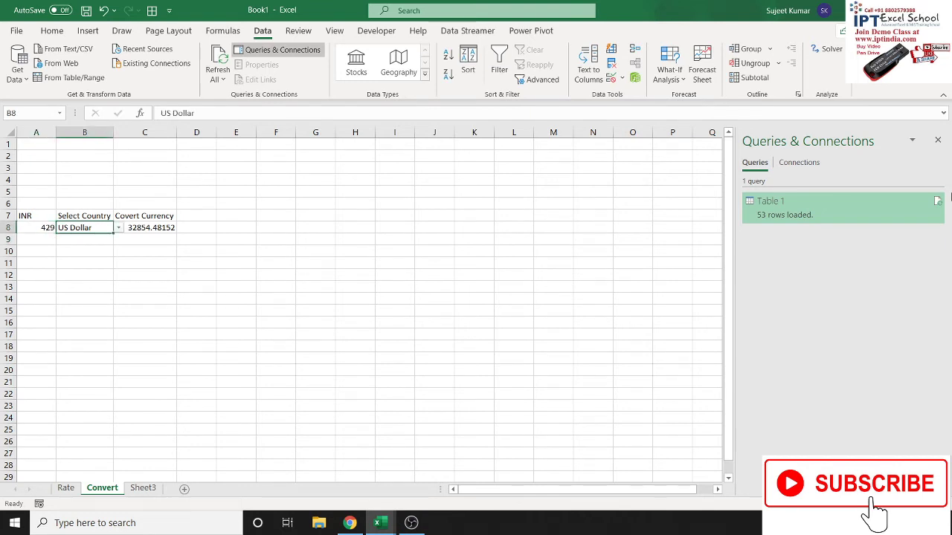
{"action": "left_click", "coordinate": [119, 228]}
{"action": "left_click", "coordinate": [98, 250]}
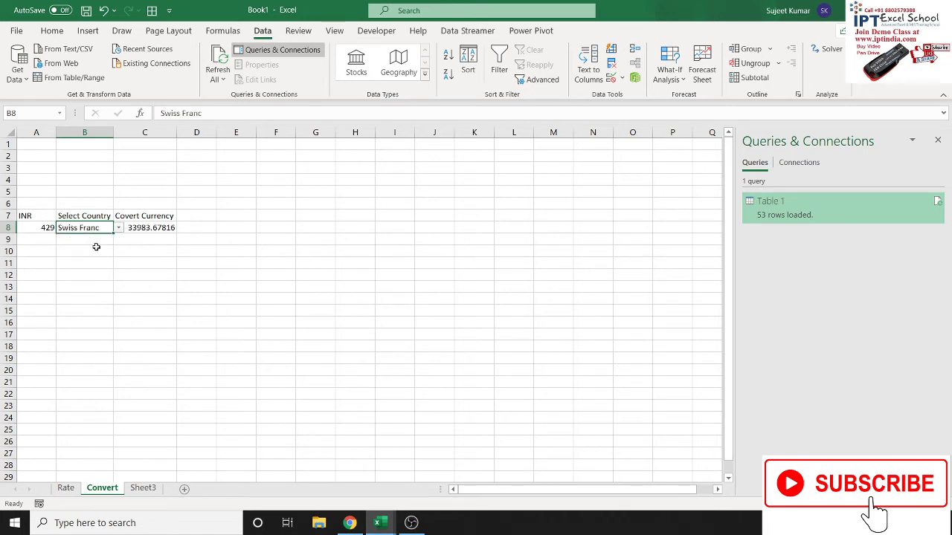
{"action": "left_click", "coordinate": [119, 227]}
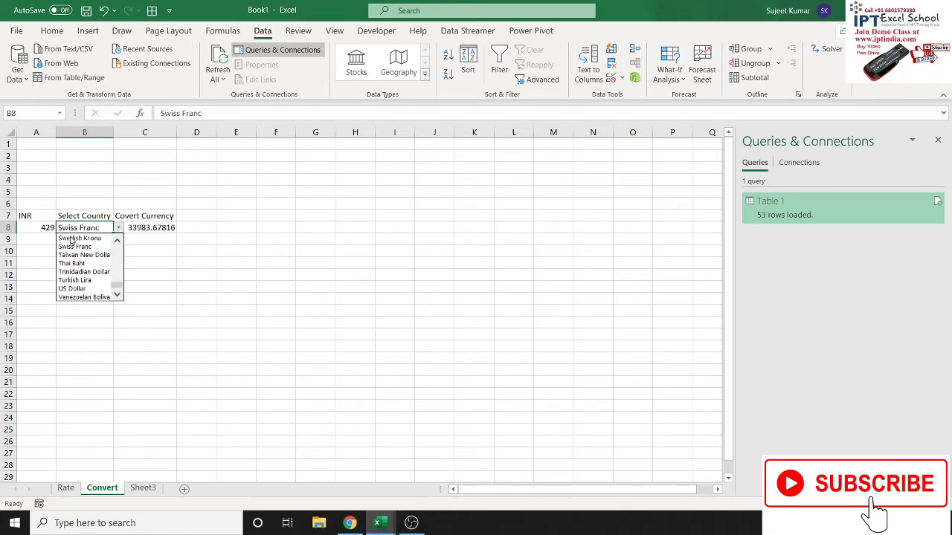
{"action": "left_click", "coordinate": [41, 228]}
{"action": "type", "text": "1"}
{"action": "key", "text": "Return"}
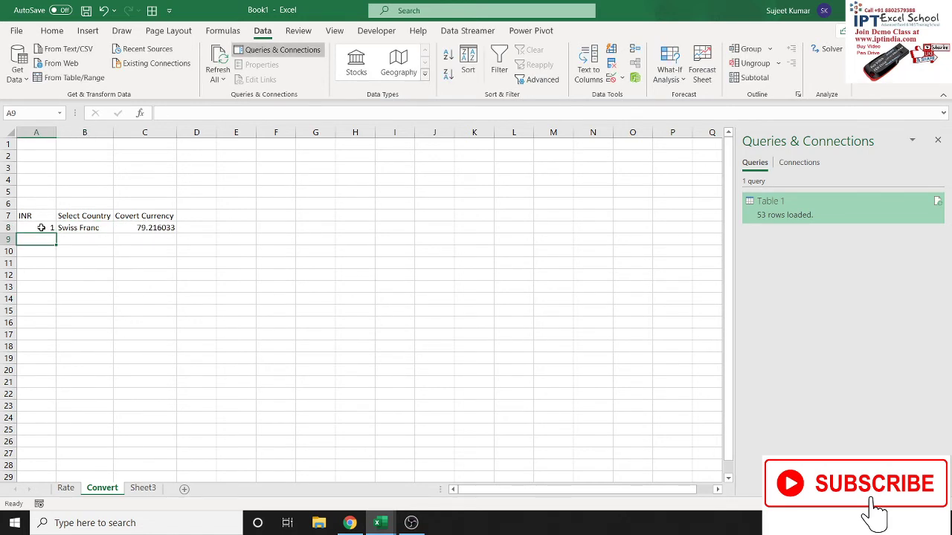
Switch the B8 country to Swedish Krona, then to Qatari Riyal
{"action": "left_click", "coordinate": [98, 227]}
{"action": "left_click", "coordinate": [118, 229]}
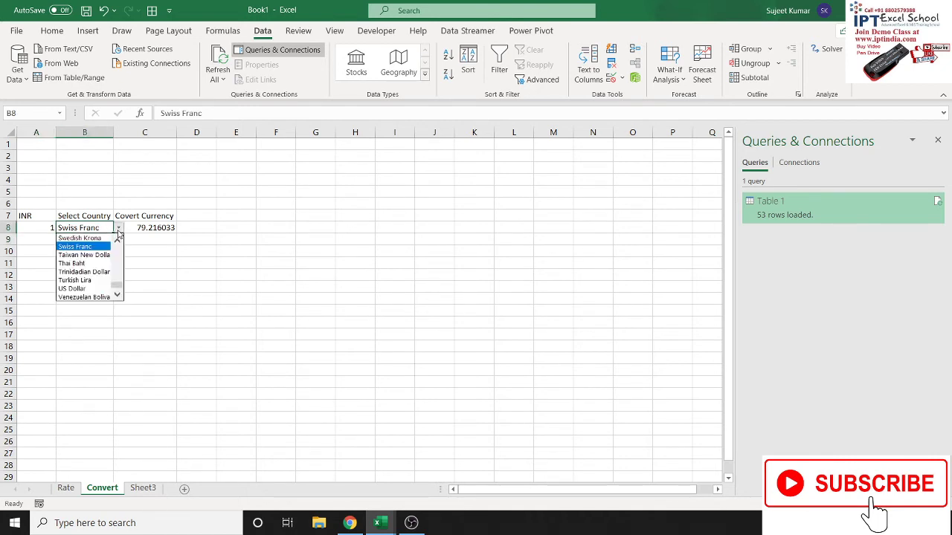
{"action": "left_click", "coordinate": [104, 238]}
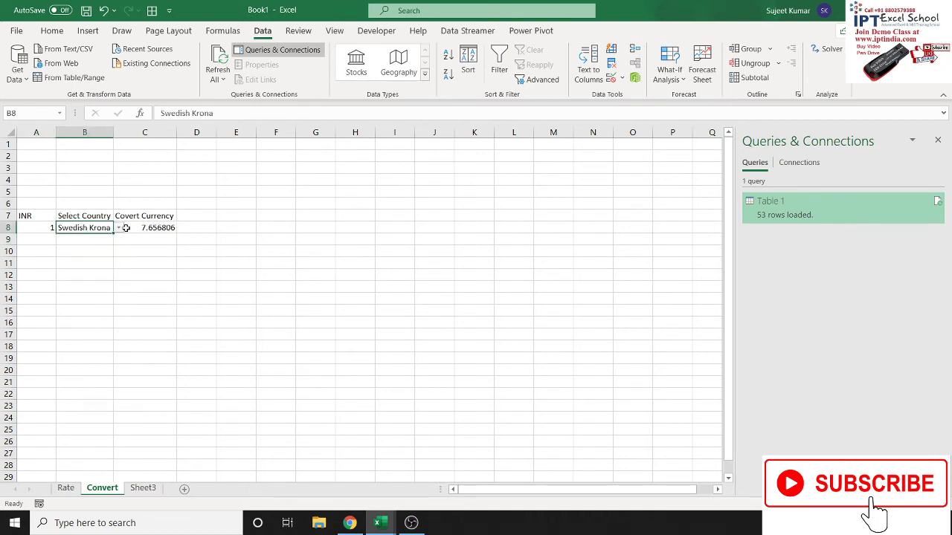
{"action": "left_click", "coordinate": [116, 228]}
{"action": "scroll", "coordinate": [117, 238], "scroll_direction": "up", "scroll_amount": 1}
{"action": "scroll", "coordinate": [116, 238], "scroll_direction": "up", "scroll_amount": 1}
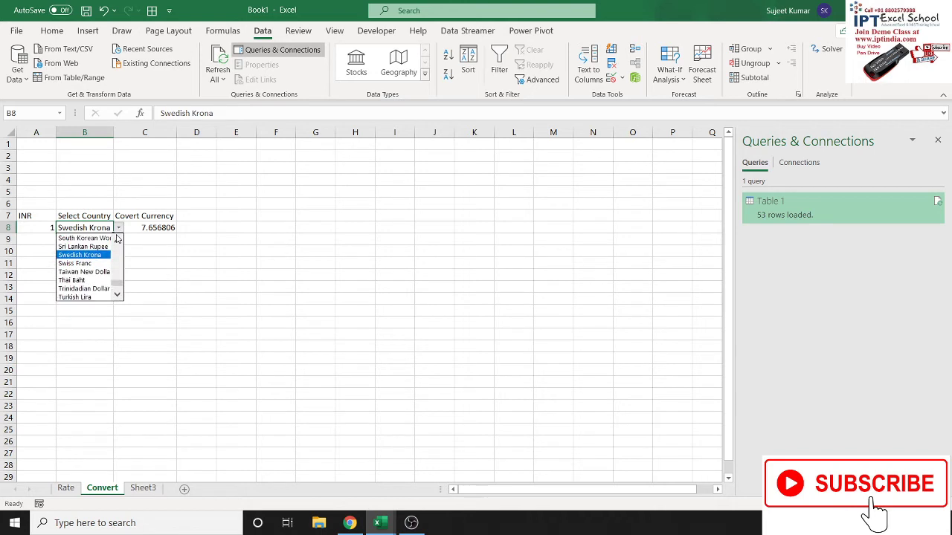
{"action": "scroll", "coordinate": [117, 238], "scroll_direction": "up", "scroll_amount": 2}
{"action": "scroll", "coordinate": [117, 238], "scroll_direction": "up", "scroll_amount": 2}
{"action": "scroll", "coordinate": [117, 238], "scroll_direction": "up", "scroll_amount": 1}
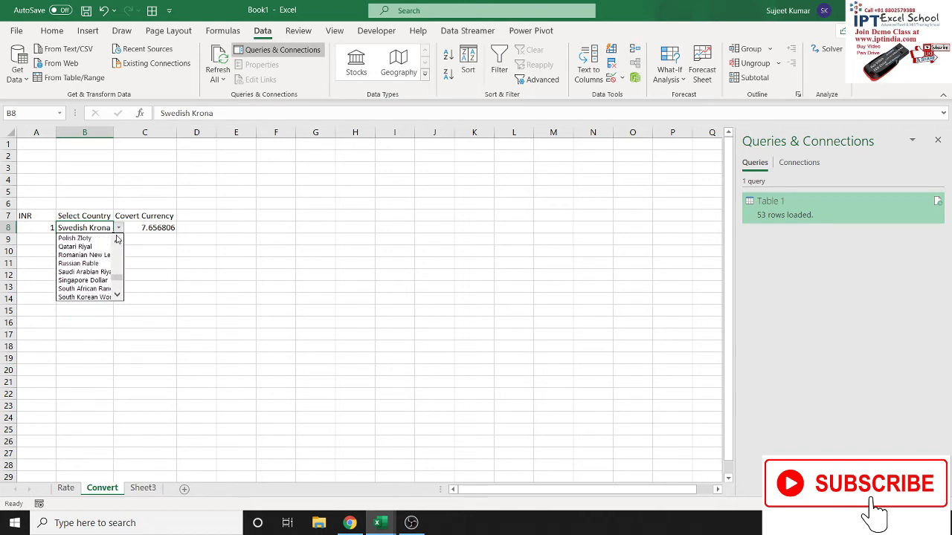
{"action": "left_click", "coordinate": [95, 249]}
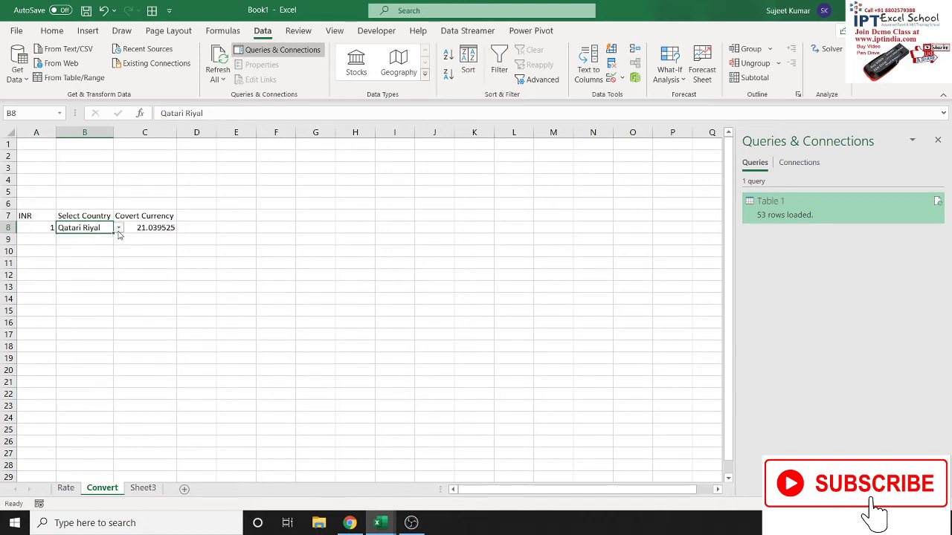
Choose Polish Zloty in B8 and check that C8 shows 18.428204
{"action": "left_click", "coordinate": [119, 229]}
{"action": "scroll", "coordinate": [119, 244], "scroll_direction": "up", "scroll_amount": 1}
{"action": "scroll", "coordinate": [119, 244], "scroll_direction": "up", "scroll_amount": 1}
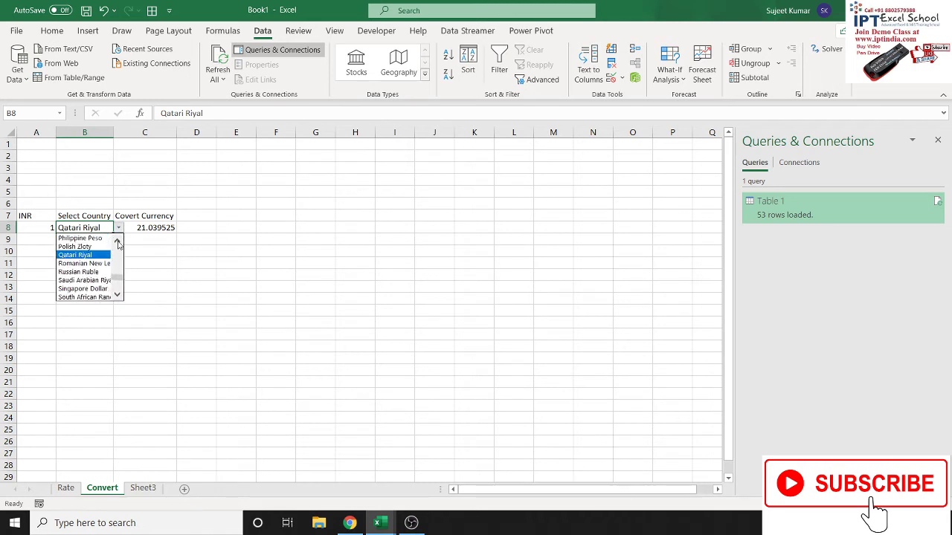
{"action": "left_click", "coordinate": [102, 247]}
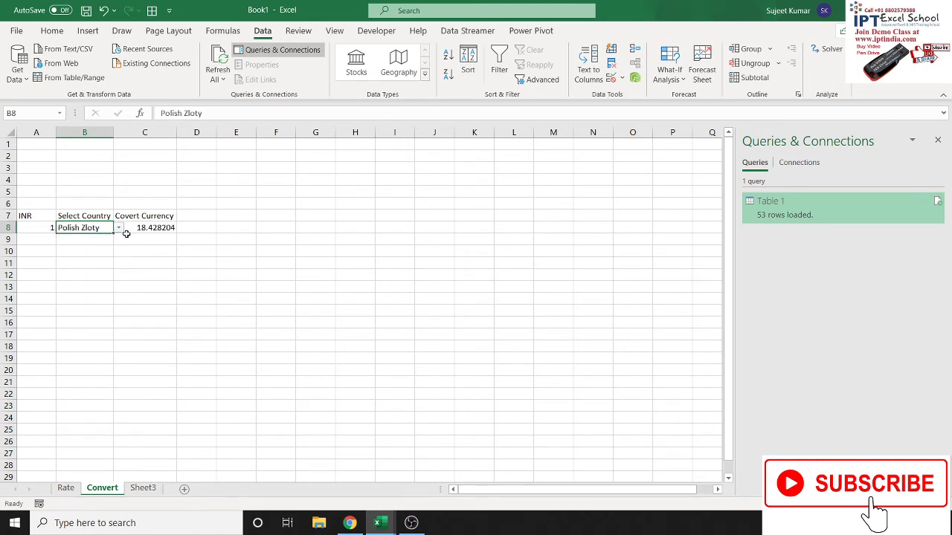
{"action": "left_click", "coordinate": [46, 226]}
{"action": "left_click", "coordinate": [84, 229]}
{"action": "left_click", "coordinate": [149, 231]}
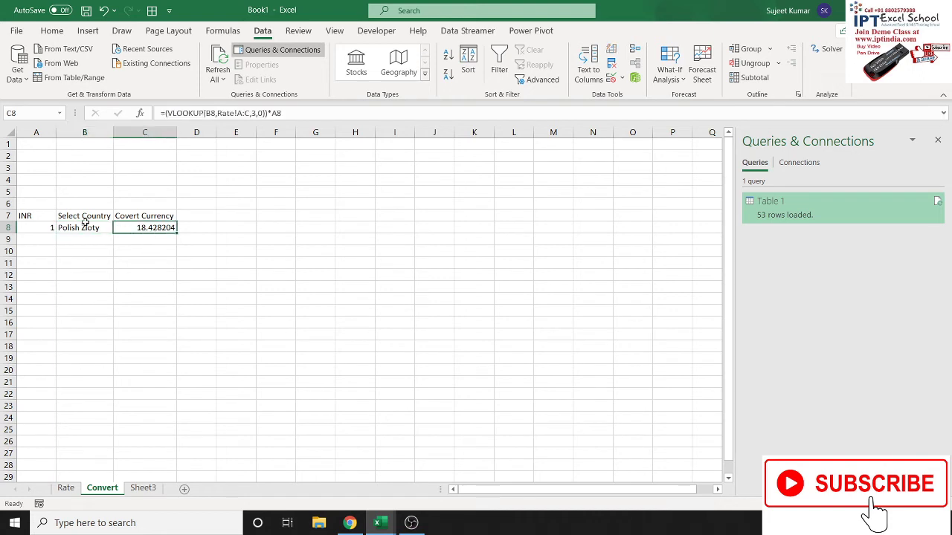
Move the INR heading from A7 up to A6
{"action": "left_click", "coordinate": [43, 223]}
{"action": "left_click", "coordinate": [94, 230]}
{"action": "left_click", "coordinate": [46, 217]}
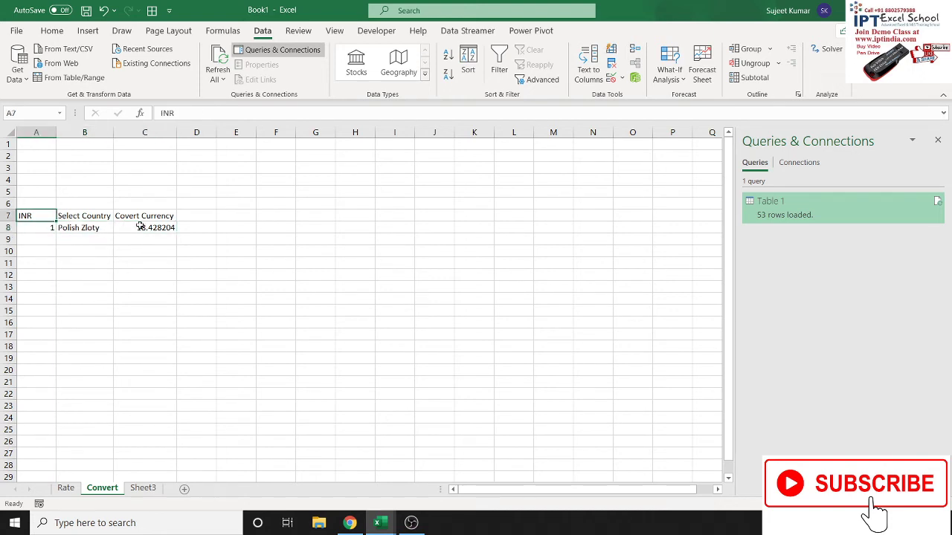
{"action": "left_click", "coordinate": [134, 216]}
{"action": "left_click", "coordinate": [49, 215]}
{"action": "left_click_drag", "start_coordinate": [44, 212], "coordinate": [44, 200]}
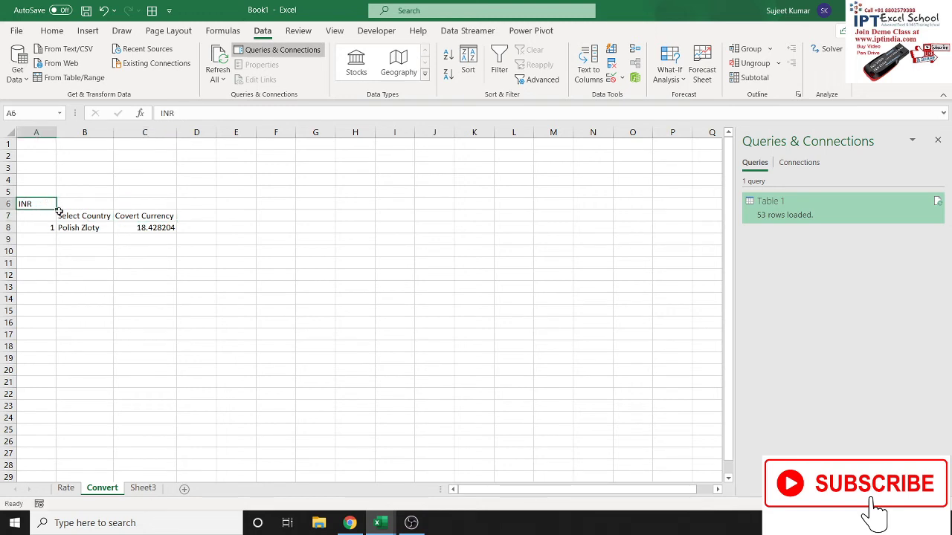
Enter =B7 in A7 so it shows Select Country, and autofit column A
{"action": "left_click", "coordinate": [55, 214]}
{"action": "type", "text": "=B7"}
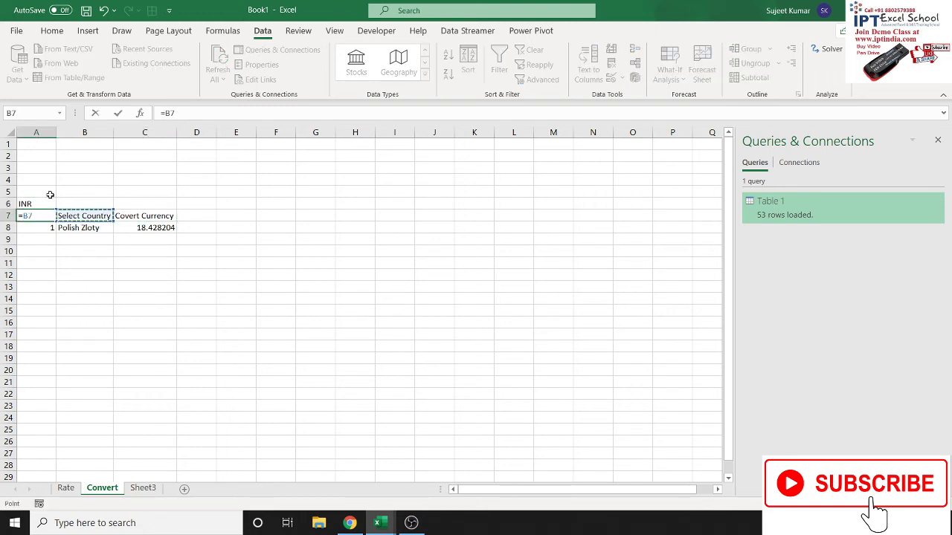
{"action": "key", "text": "Return"}
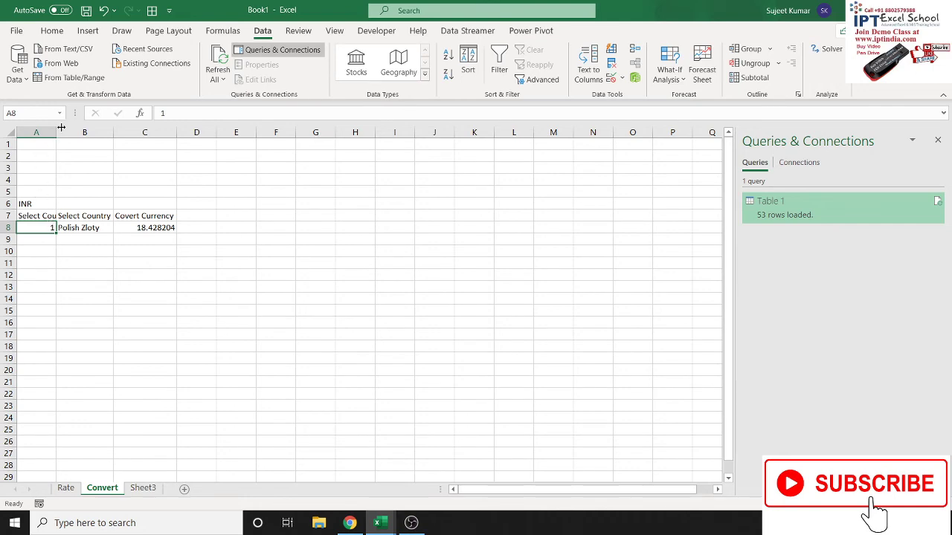
{"action": "left_click", "coordinate": [49, 132]}
{"action": "double_click", "coordinate": [59, 129]}
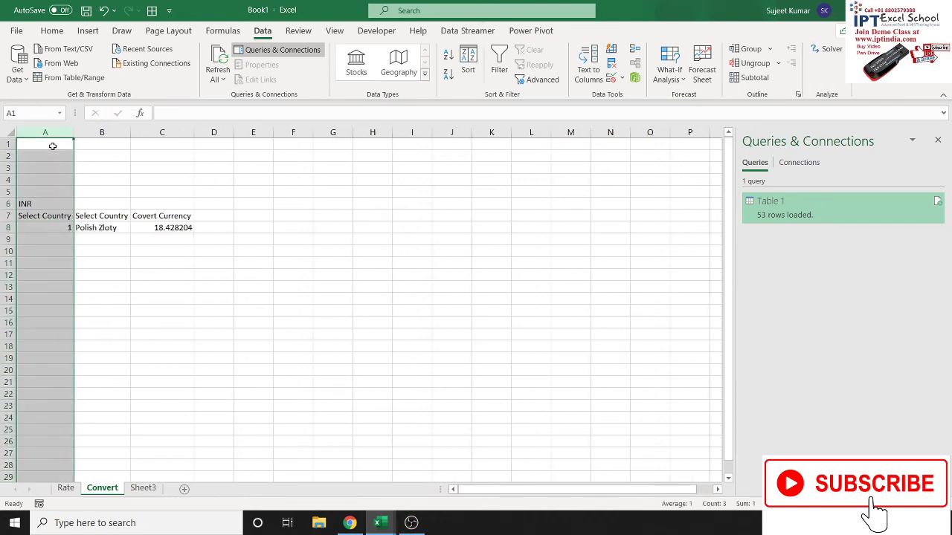
Refresh the Rate sheet's web-query table, then bring up options for the Table 1 query
{"action": "left_click", "coordinate": [65, 488]}
{"action": "right_click", "coordinate": [84, 325]}
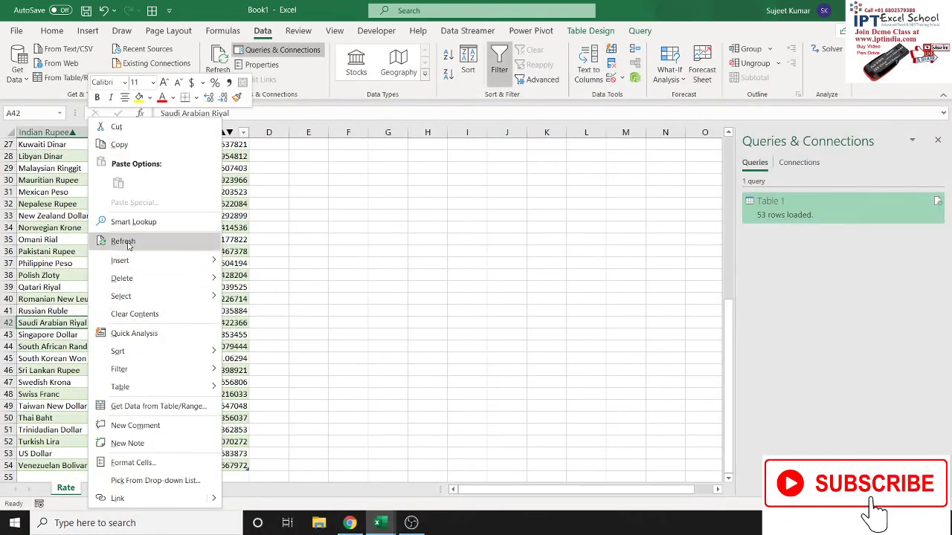
{"action": "left_click", "coordinate": [108, 238]}
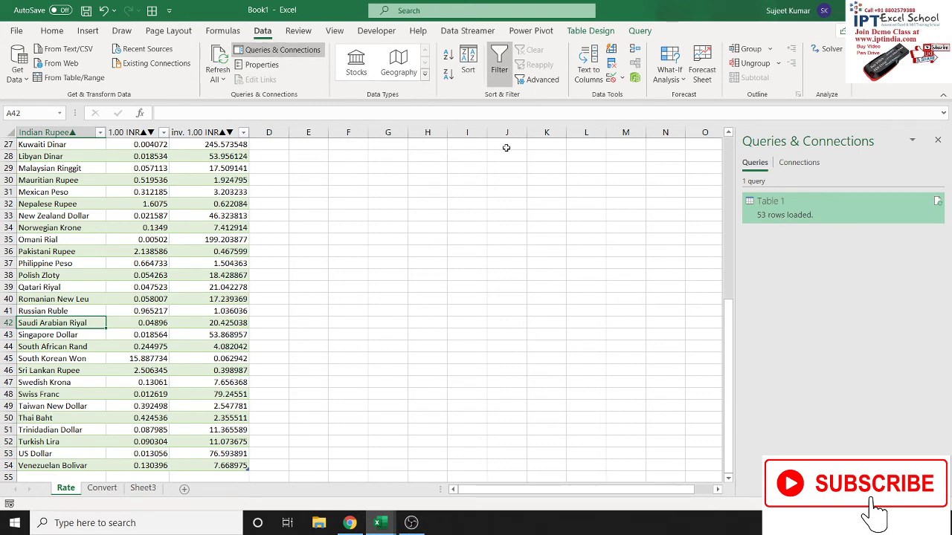
{"action": "left_click", "coordinate": [764, 222]}
{"action": "right_click", "coordinate": [764, 222]}
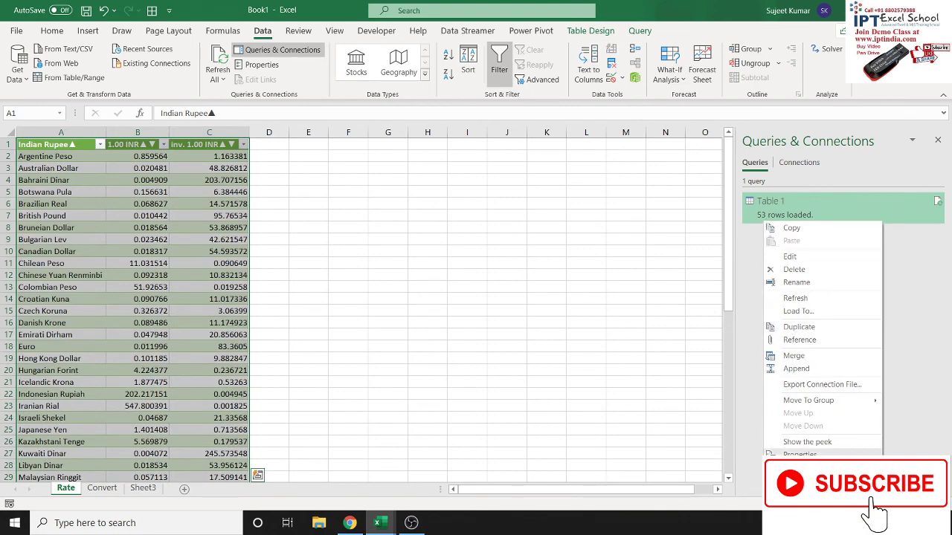
{"action": "left_click", "coordinate": [791, 449]}
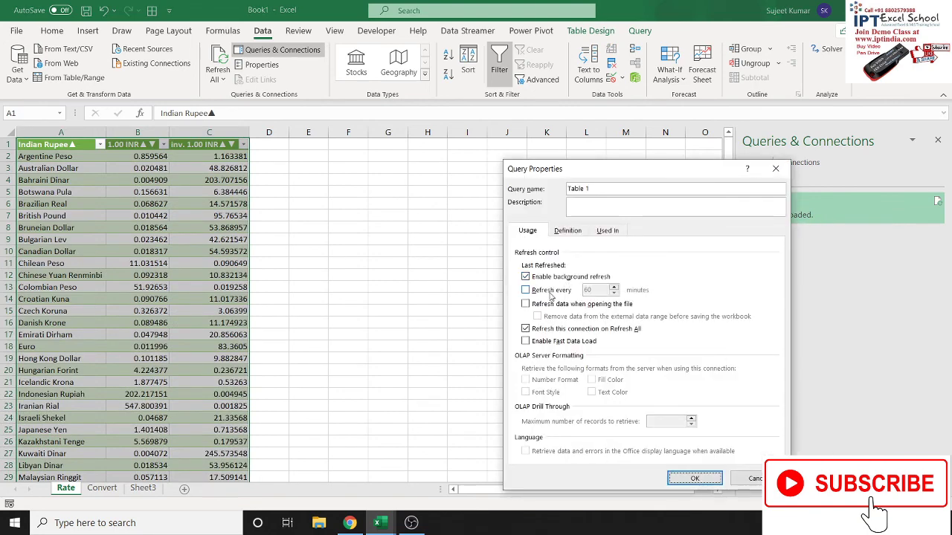
{"action": "left_click", "coordinate": [551, 296]}
{"action": "left_click", "coordinate": [551, 294]}
{"action": "left_click", "coordinate": [545, 307]}
{"action": "left_click", "coordinate": [545, 307]}
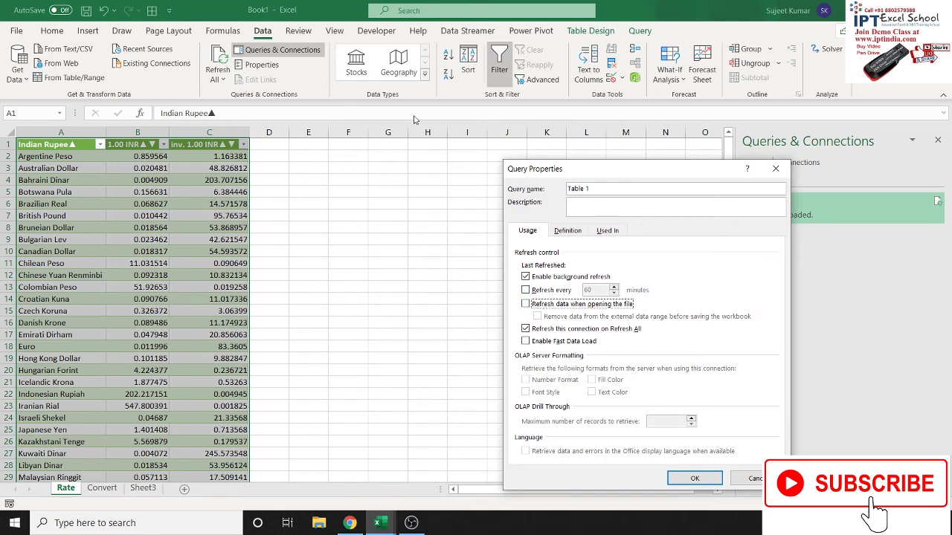
{"action": "left_click_drag", "start_coordinate": [642, 176], "coordinate": [481, 155]}
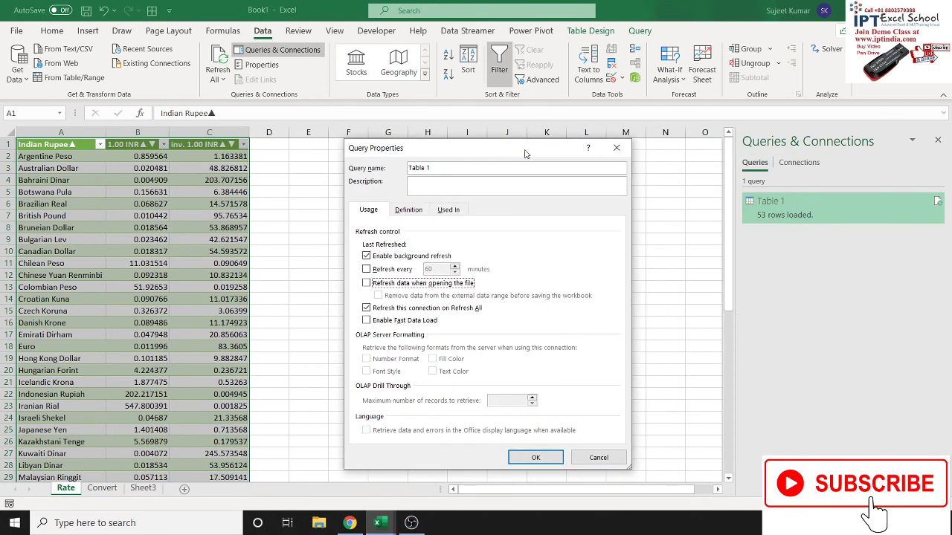
{"action": "left_click", "coordinate": [616, 150]}
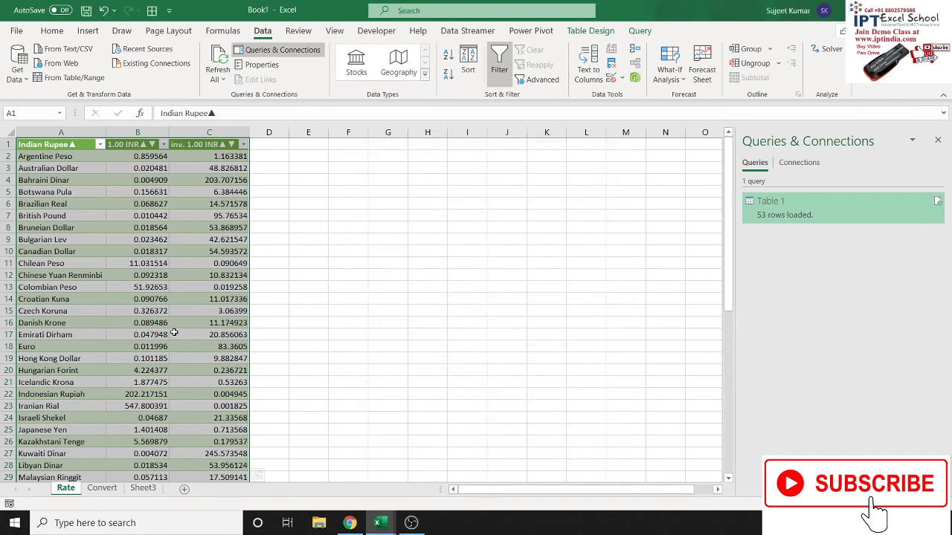
{"action": "left_click", "coordinate": [507, 275]}
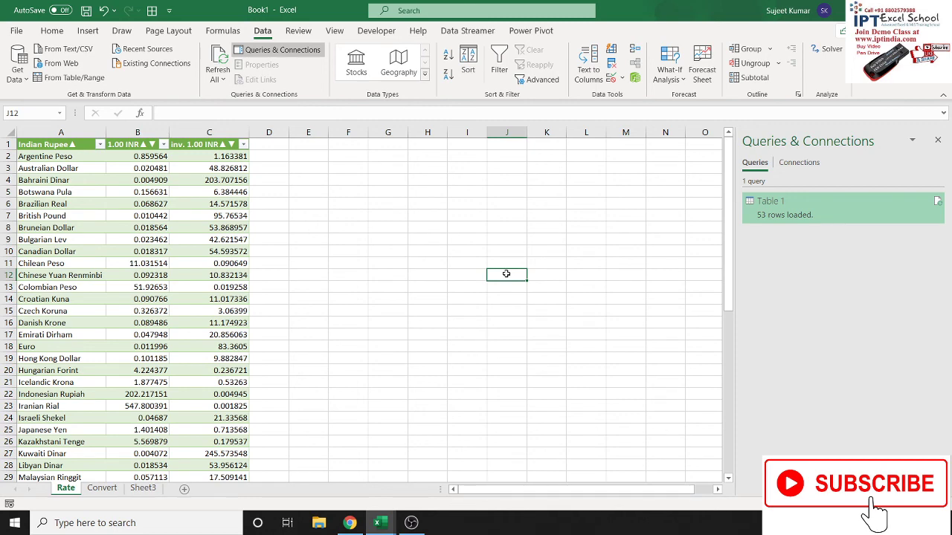
Minimise Excel with Win+D to show the desktop, then drag across the desktop
{"action": "key", "text": "super+d"}
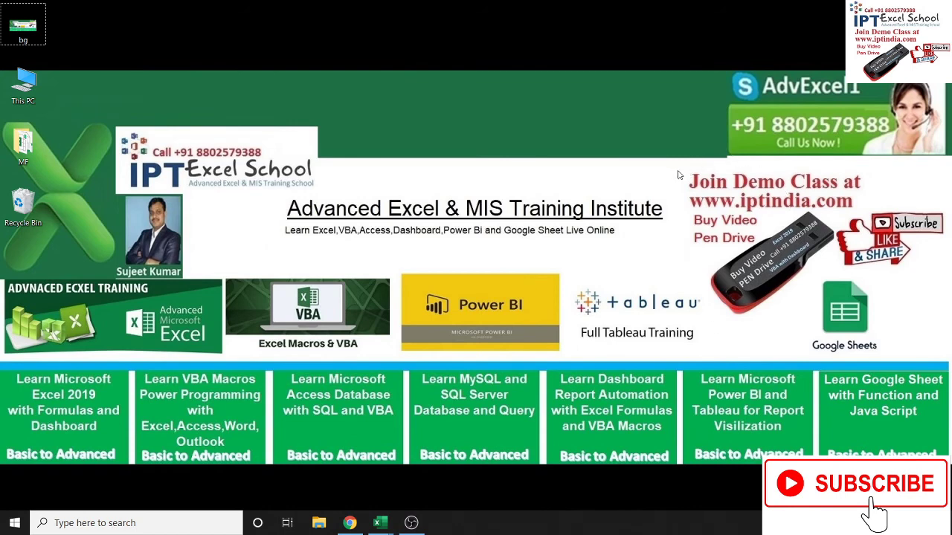
{"action": "left_click_drag", "start_coordinate": [712, 105], "coordinate": [896, 140]}
{"action": "left_click_drag", "start_coordinate": [679, 178], "coordinate": [814, 308]}
{"action": "left_click_drag", "start_coordinate": [678, 197], "coordinate": [861, 218]}
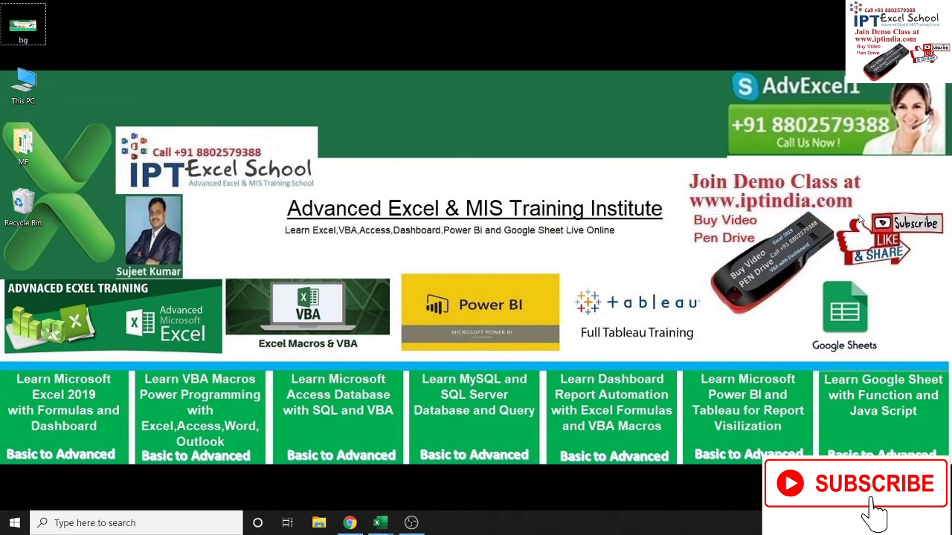